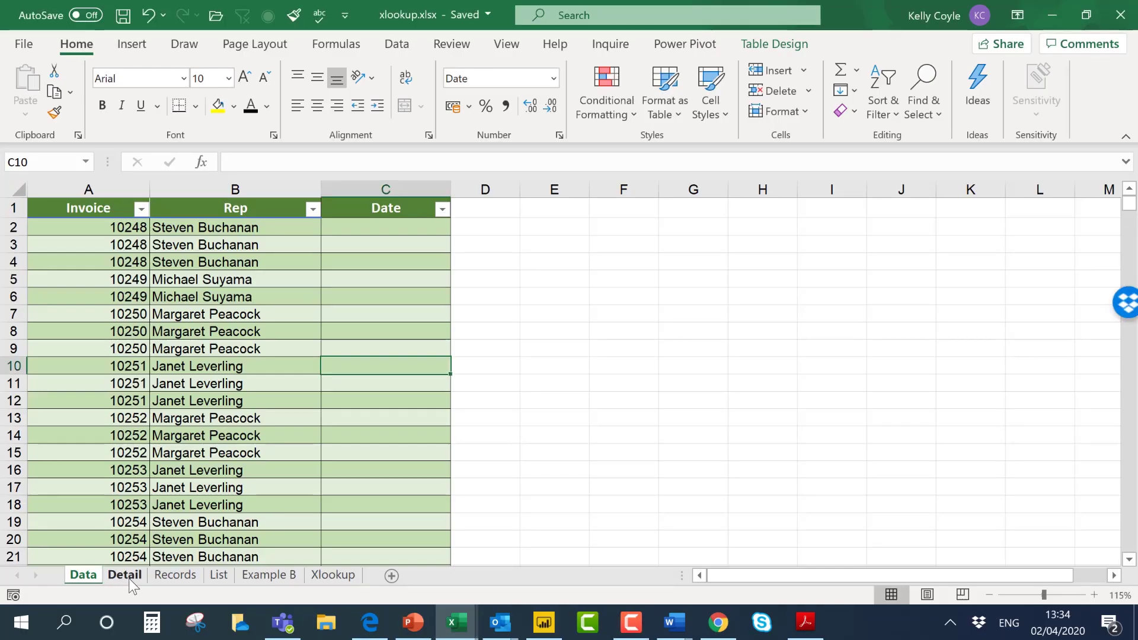
Fill the Data table's Date column with an XLOOKUP of each Invoice in Detail column C, returning dates from Detail column A.
click(124, 575)
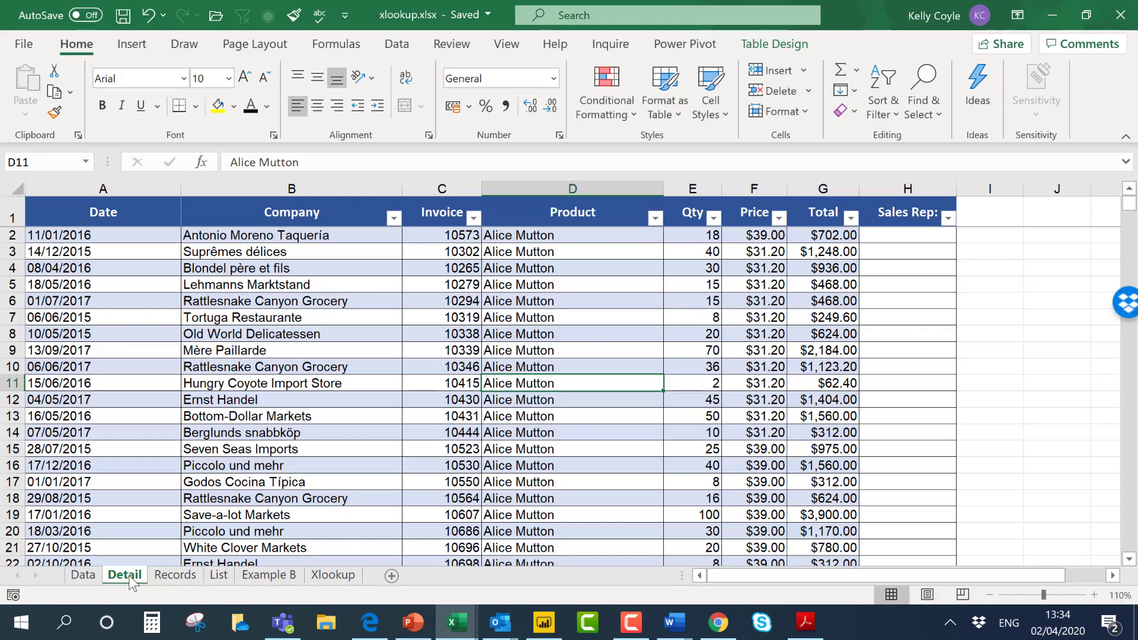
click(77, 575)
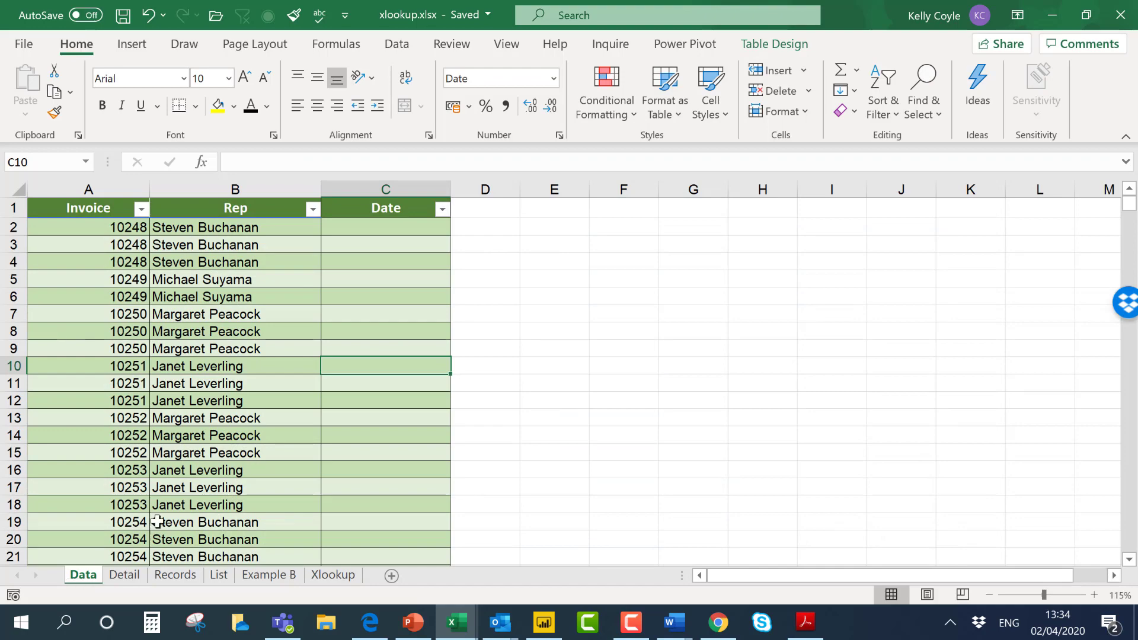
click(402, 227)
text(=xl)
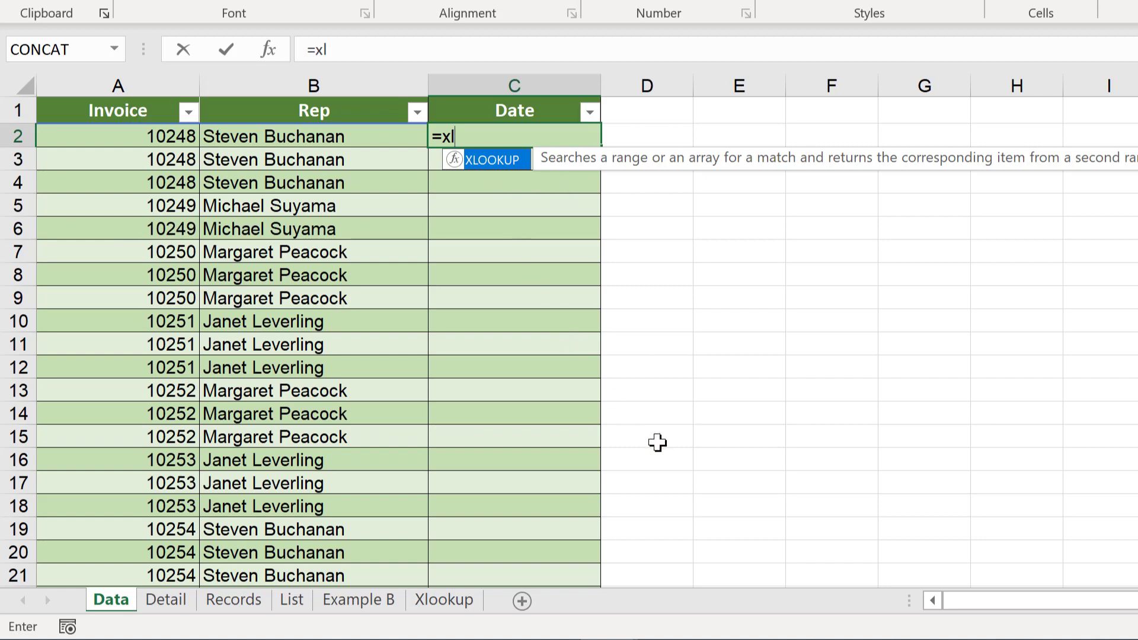
key(Tab)
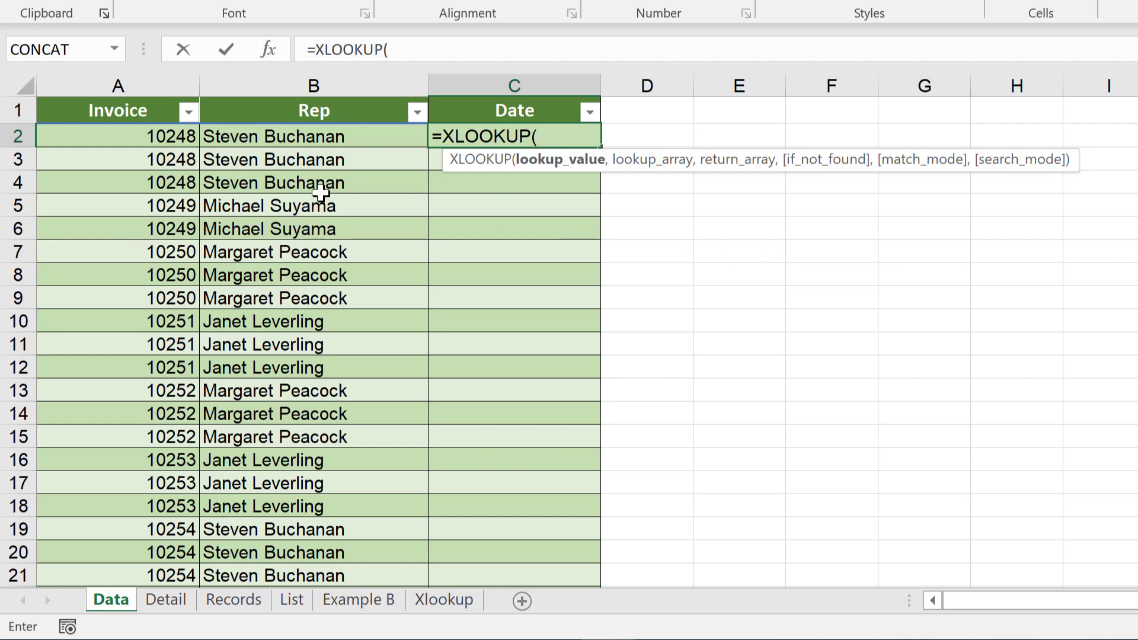
click(164, 139)
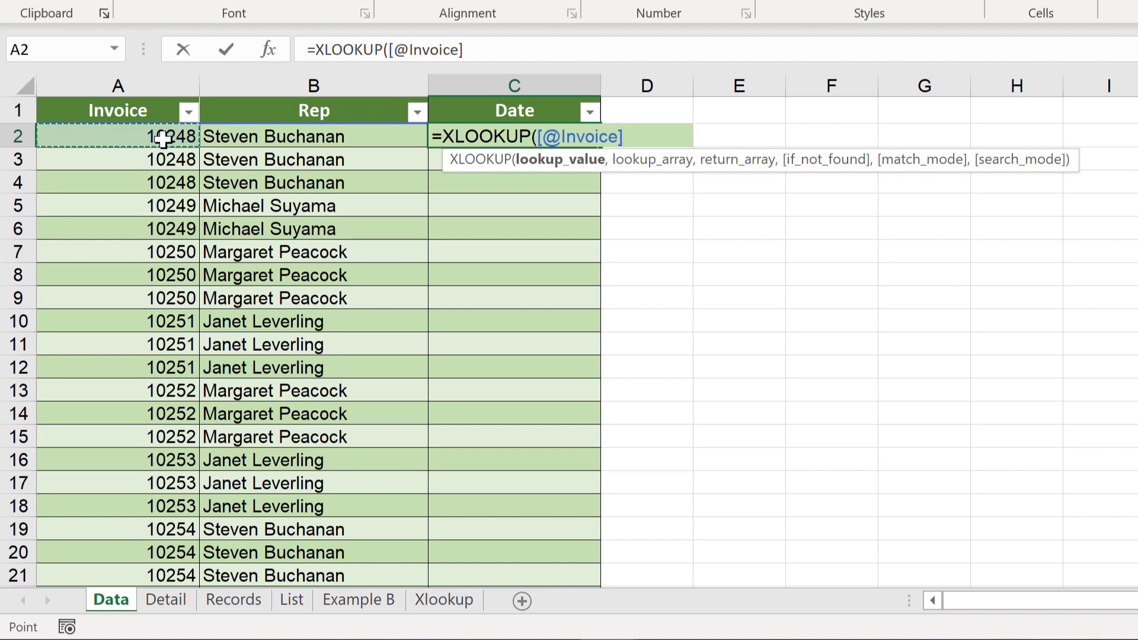
text(,)
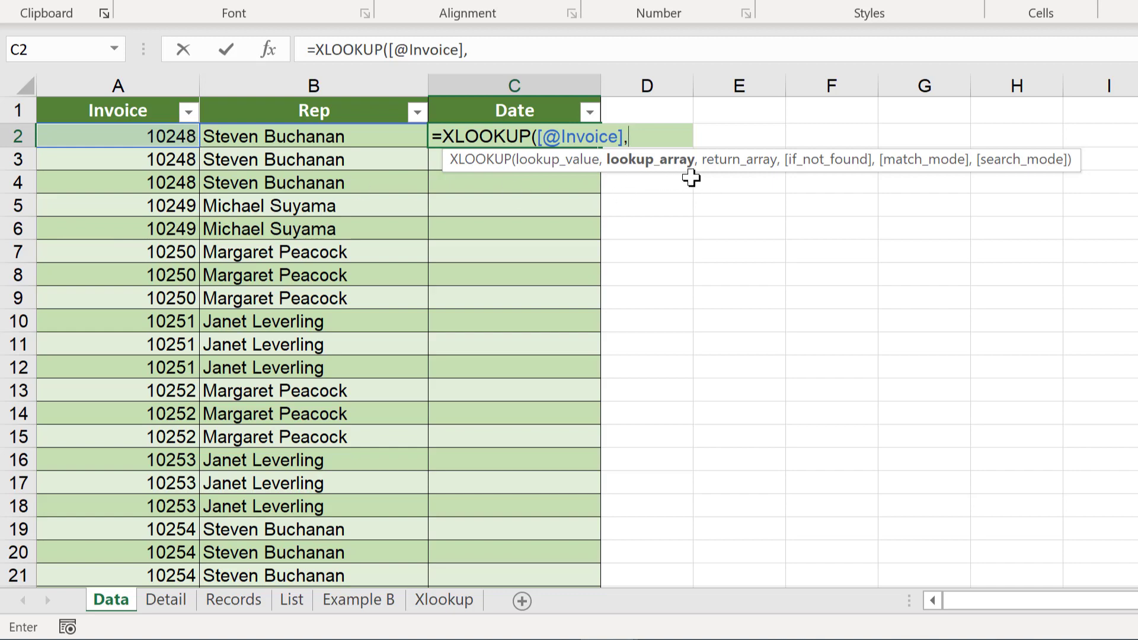
click(166, 600)
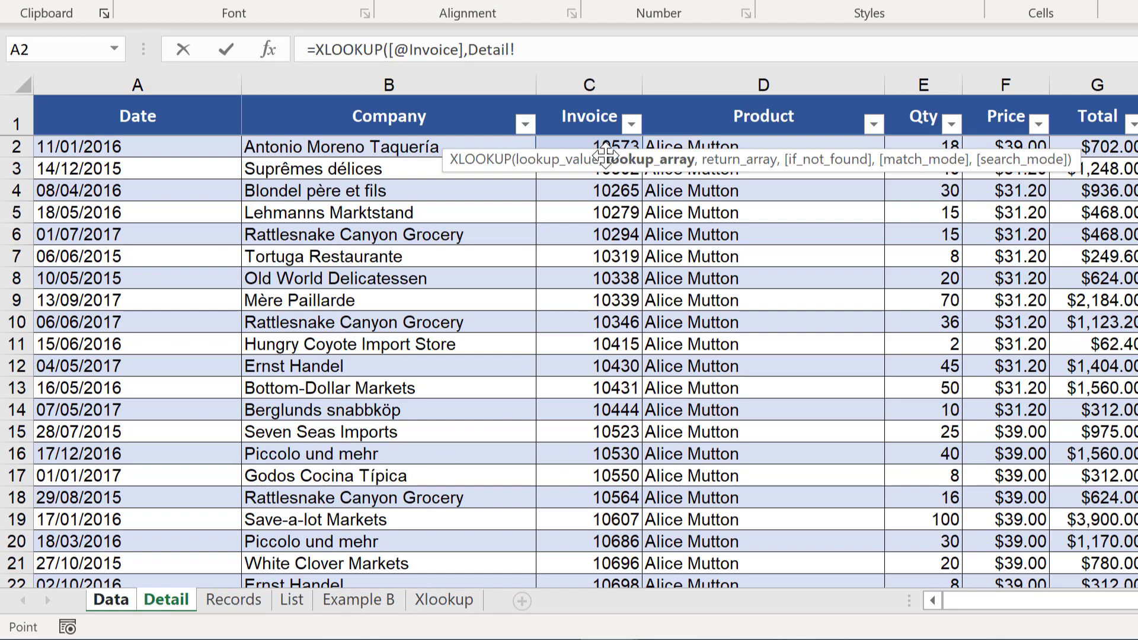
click(620, 80)
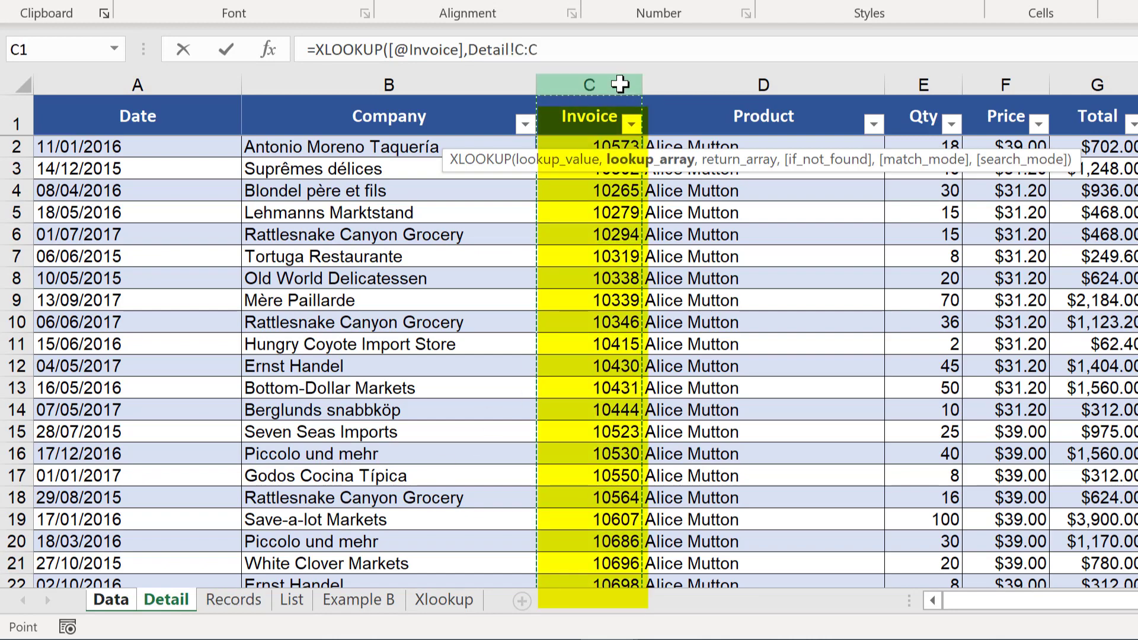
text(,)
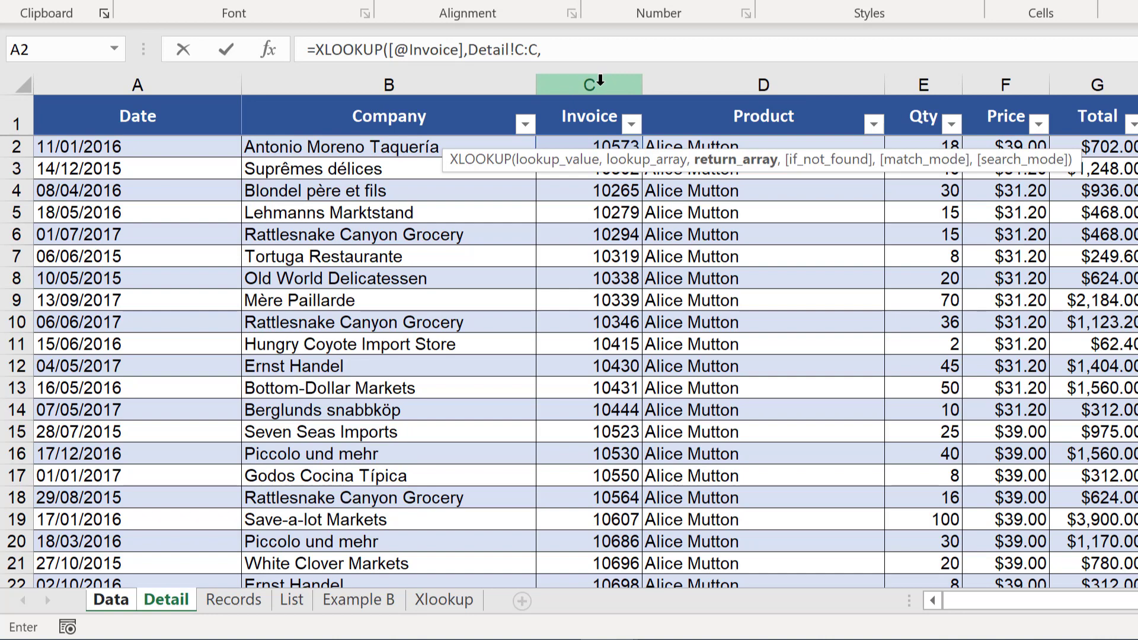
click(104, 78)
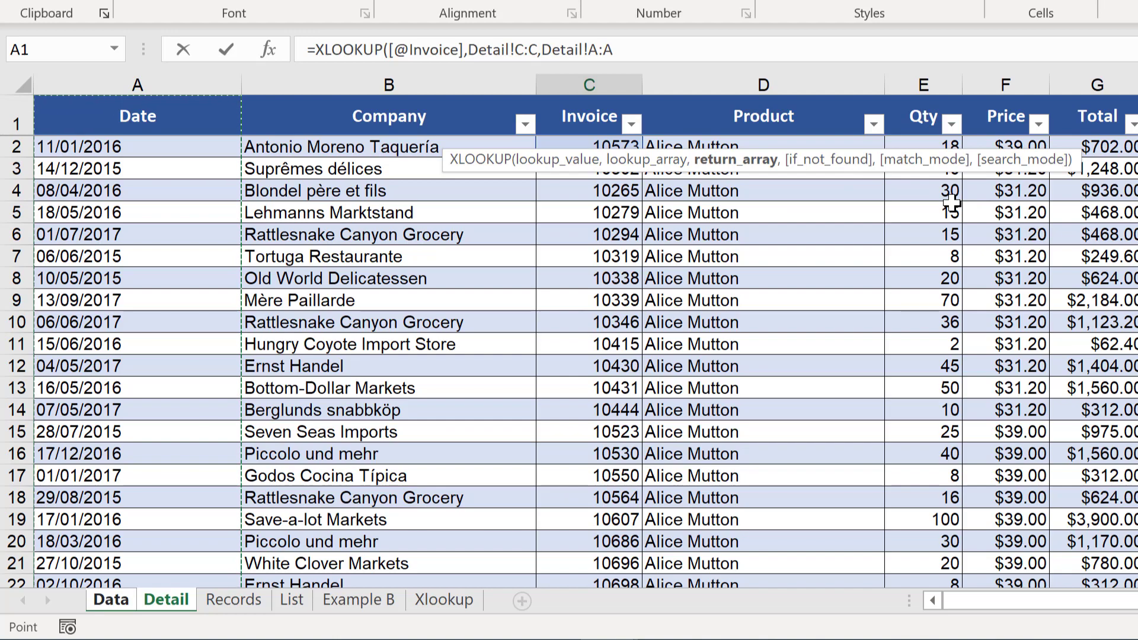
key(Return)
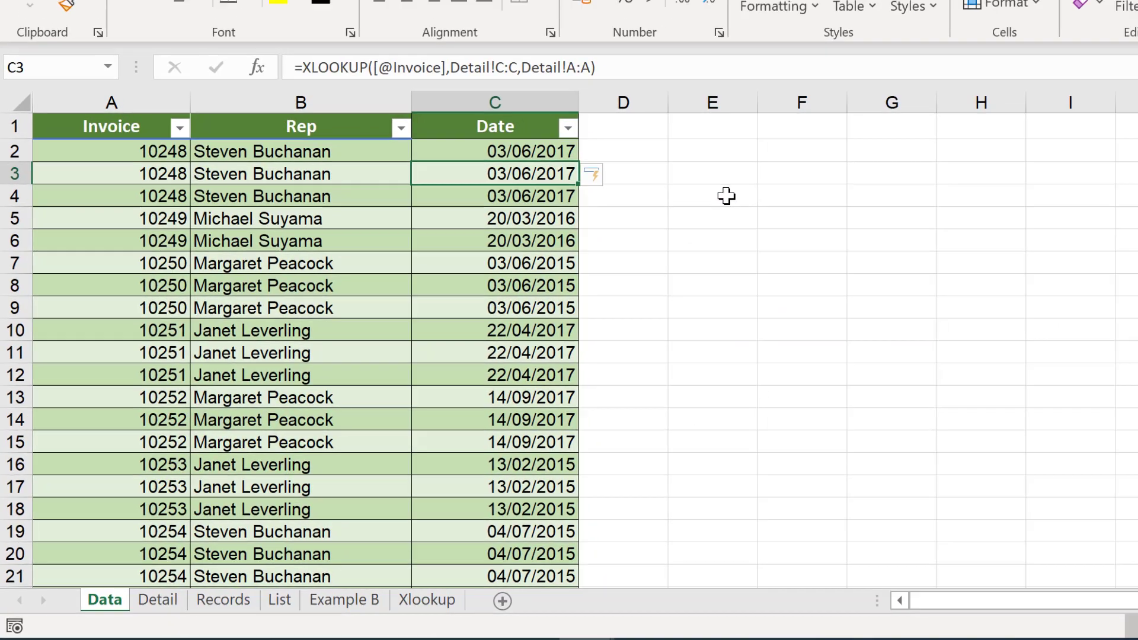
Review the Detail sheet and compare the columns of the Records and List sheets, finishing on List.
click(166, 600)
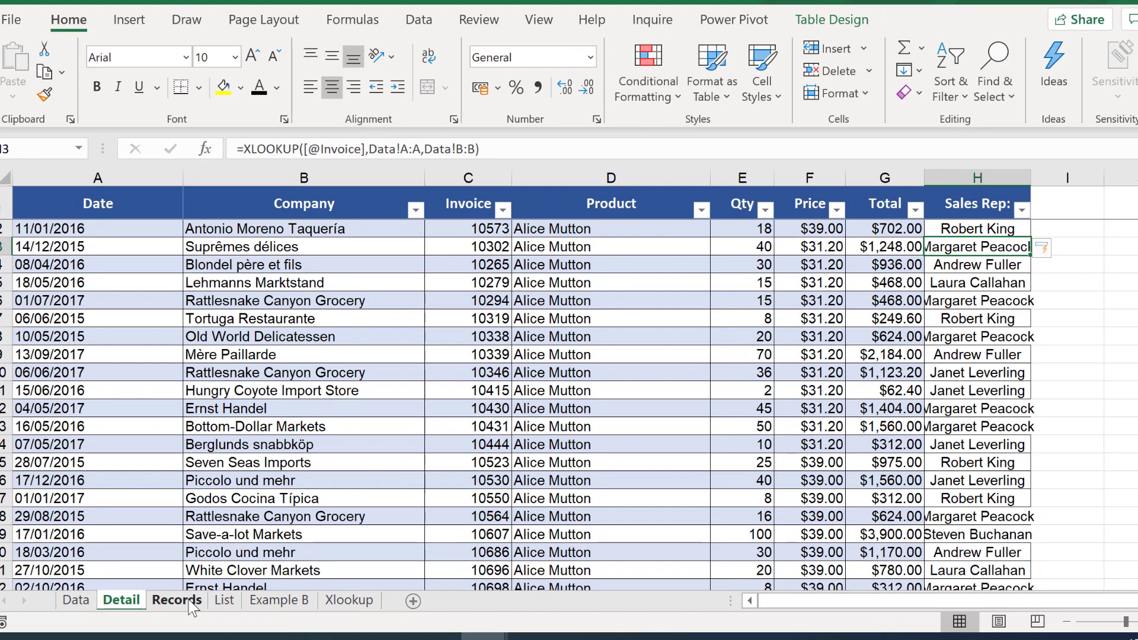
click(190, 602)
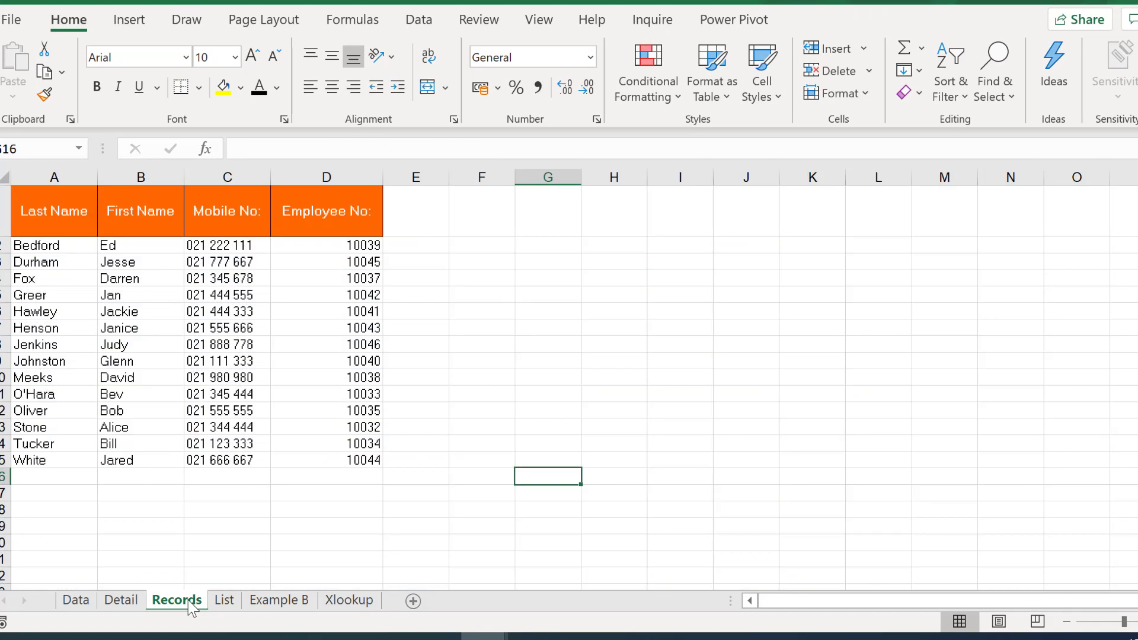
click(223, 600)
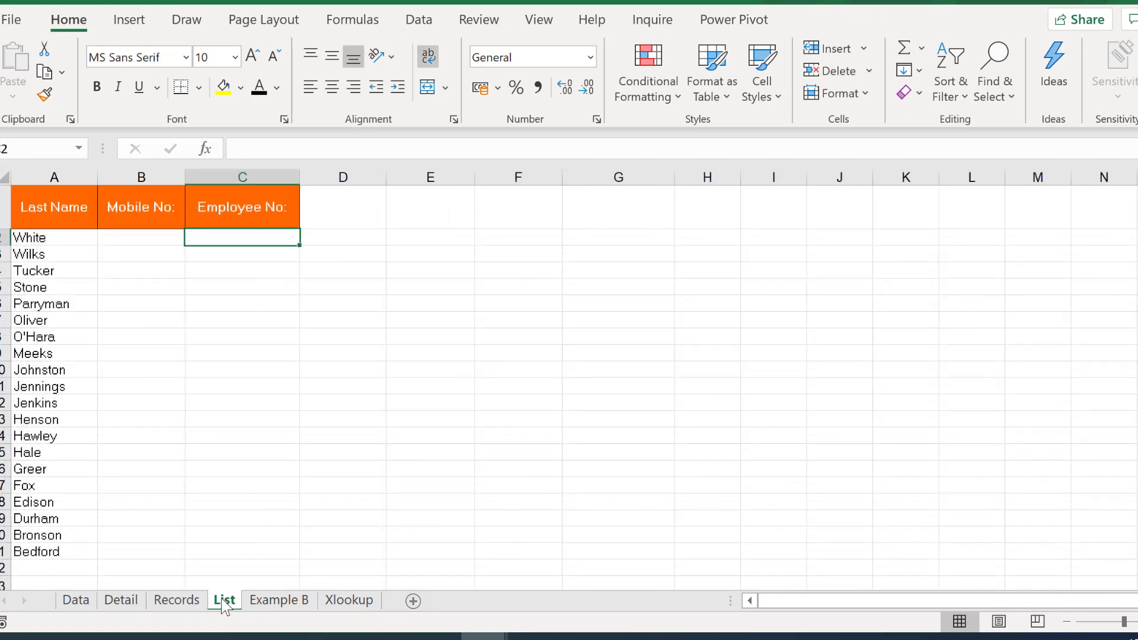
click(181, 603)
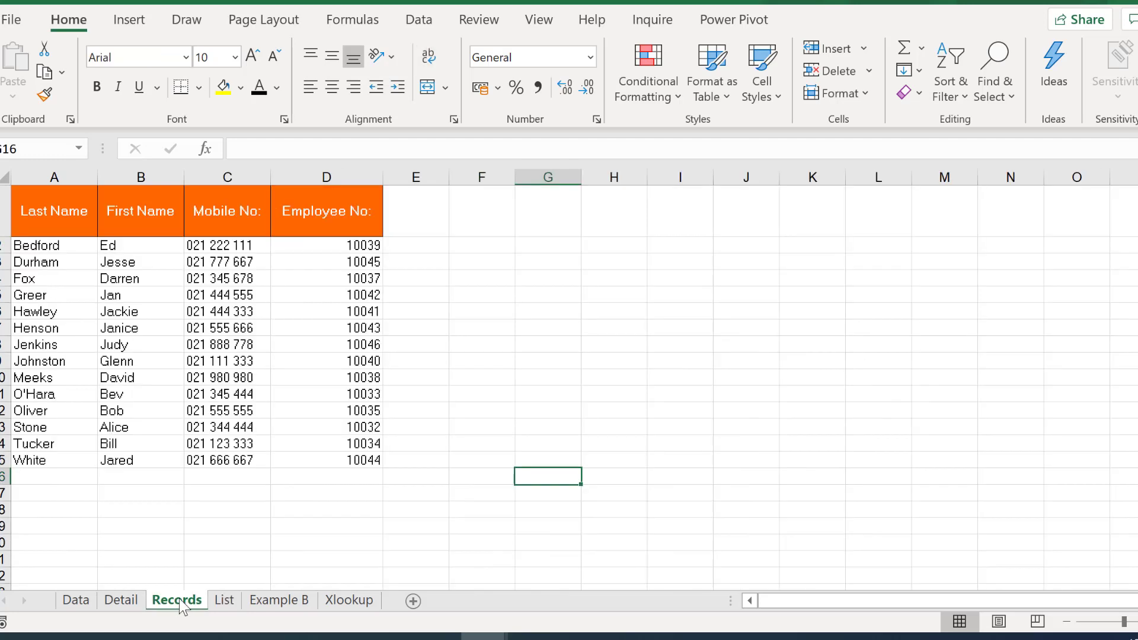
click(221, 600)
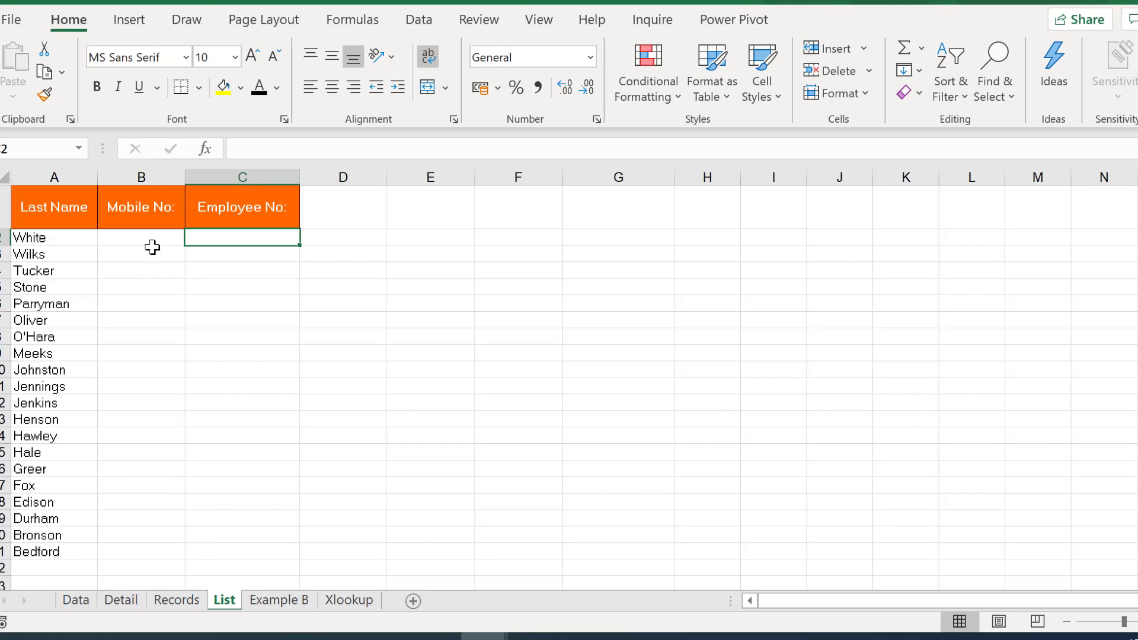
Enter =XLOOKUP(A2,Records!A:A,Records!C:C) in List cell B2 and fill it down the Mobile No: column.
click(123, 237)
text(=xl)
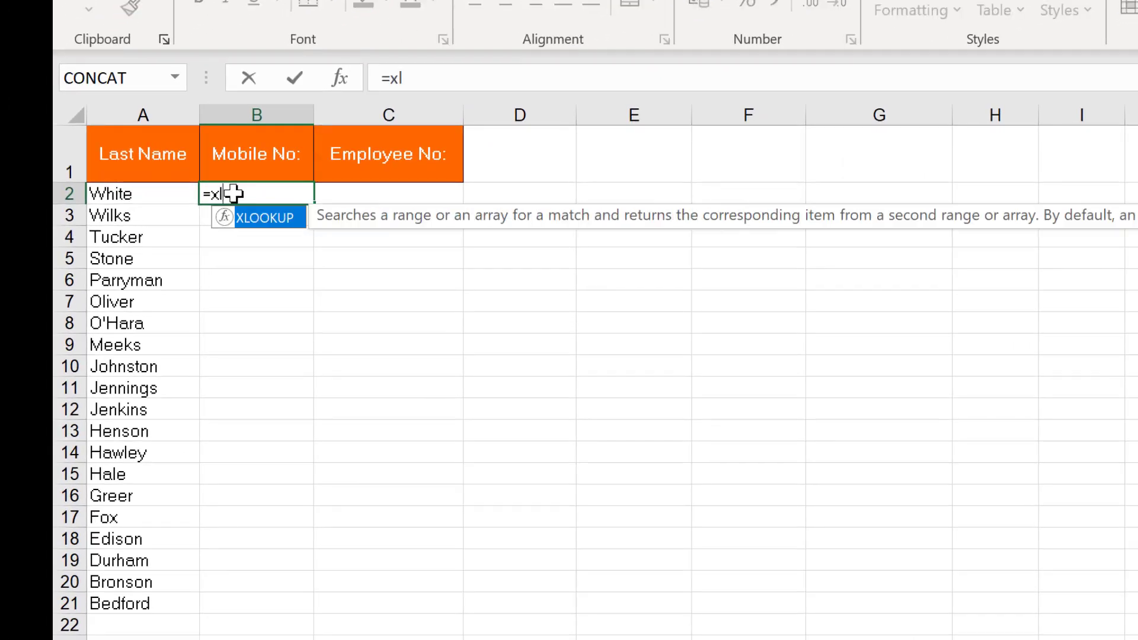
text(o)
key(Tab)
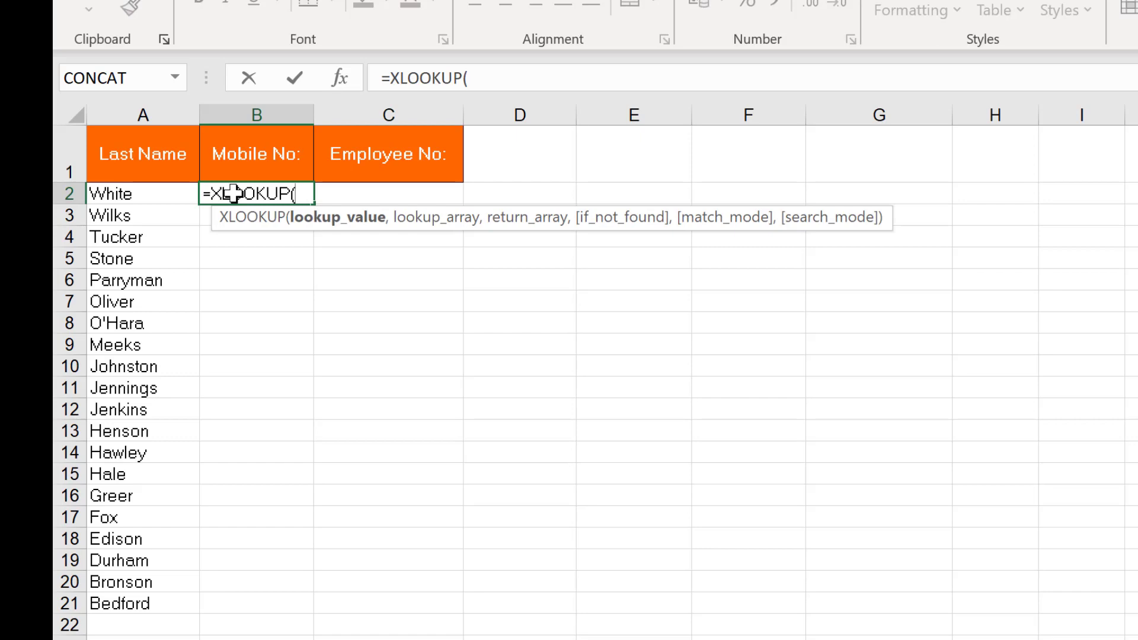
click(129, 190)
text(,)
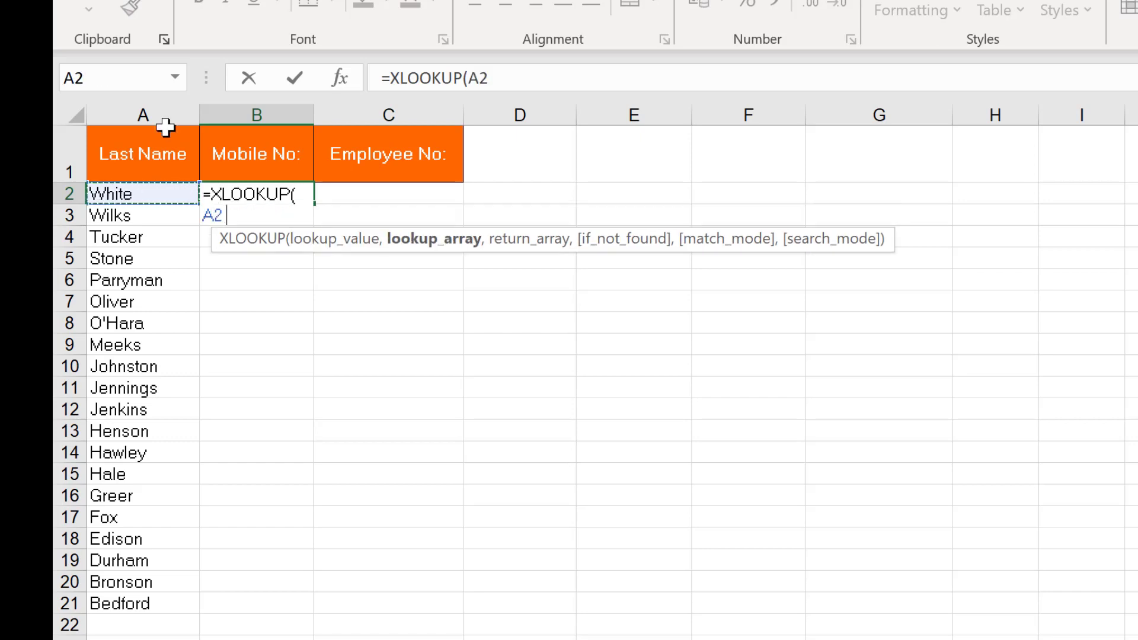
click(298, 639)
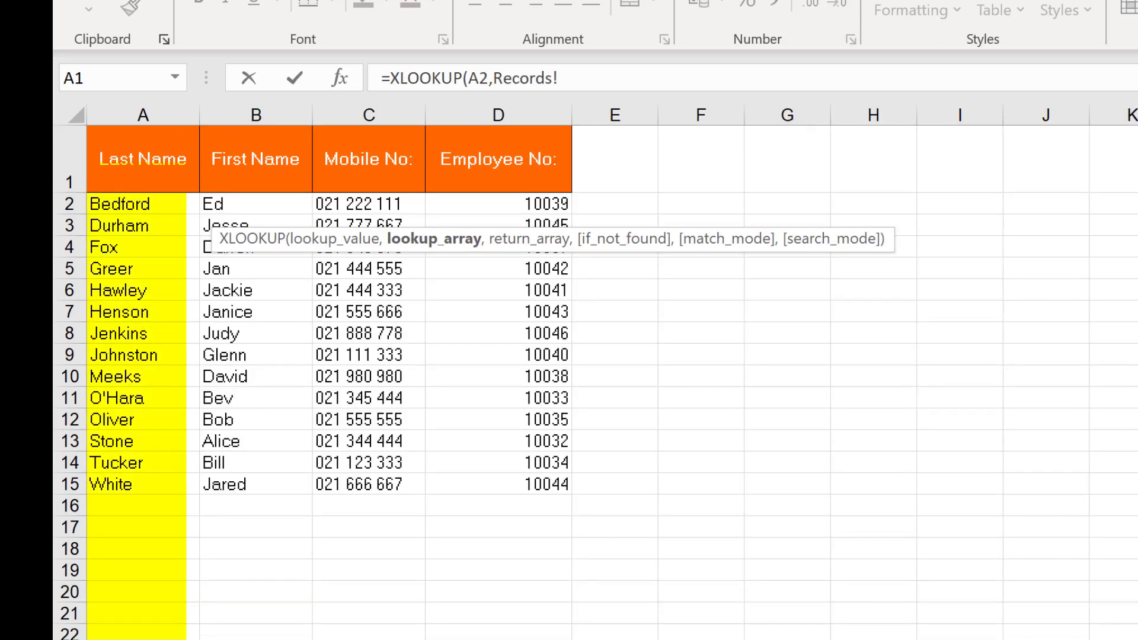
click(126, 113)
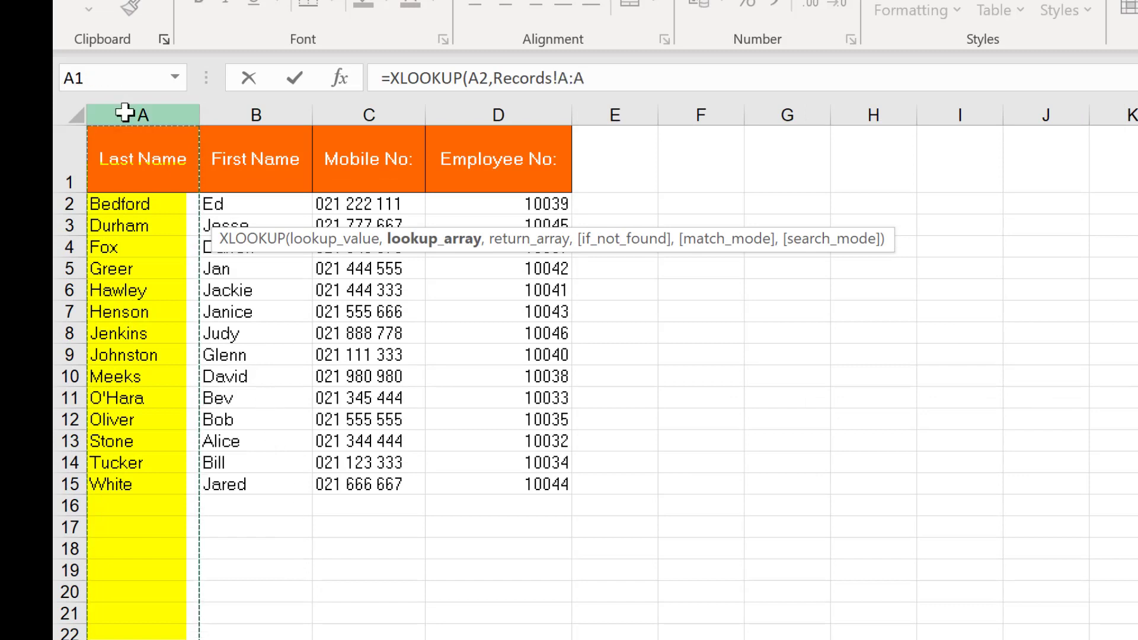
text(,)
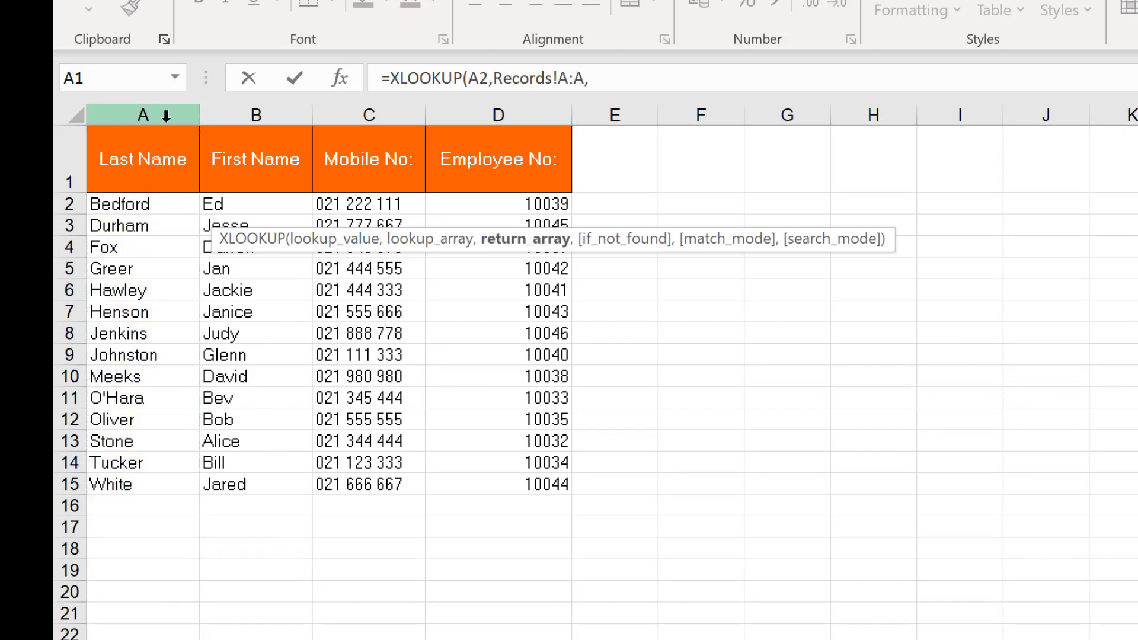
click(377, 113)
key(Return)
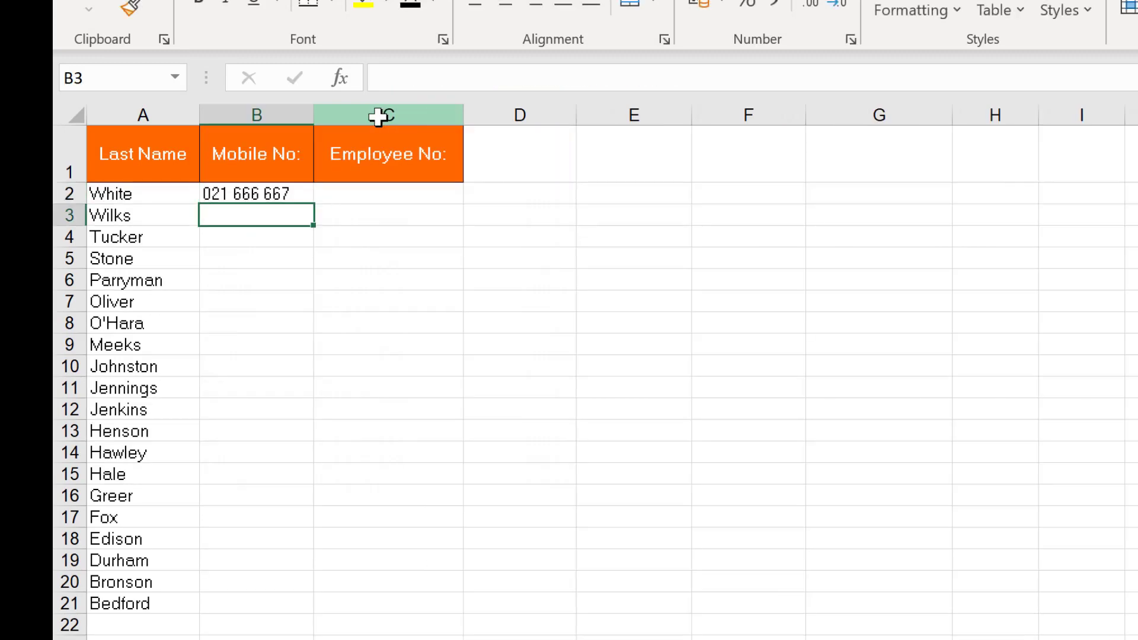
click(249, 196)
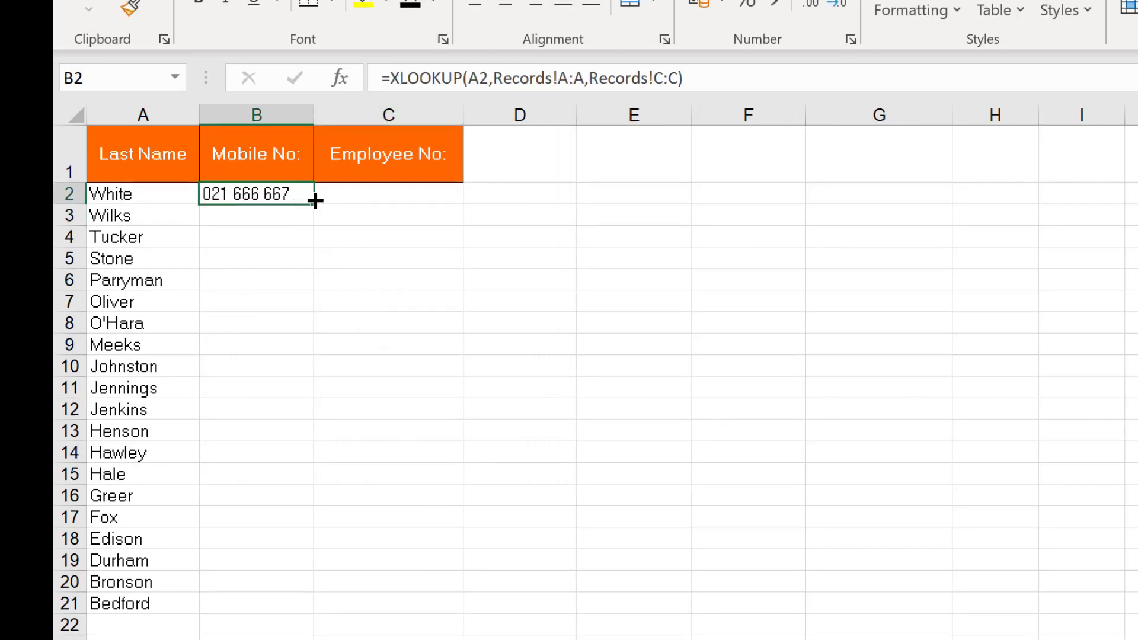
double_click(314, 201)
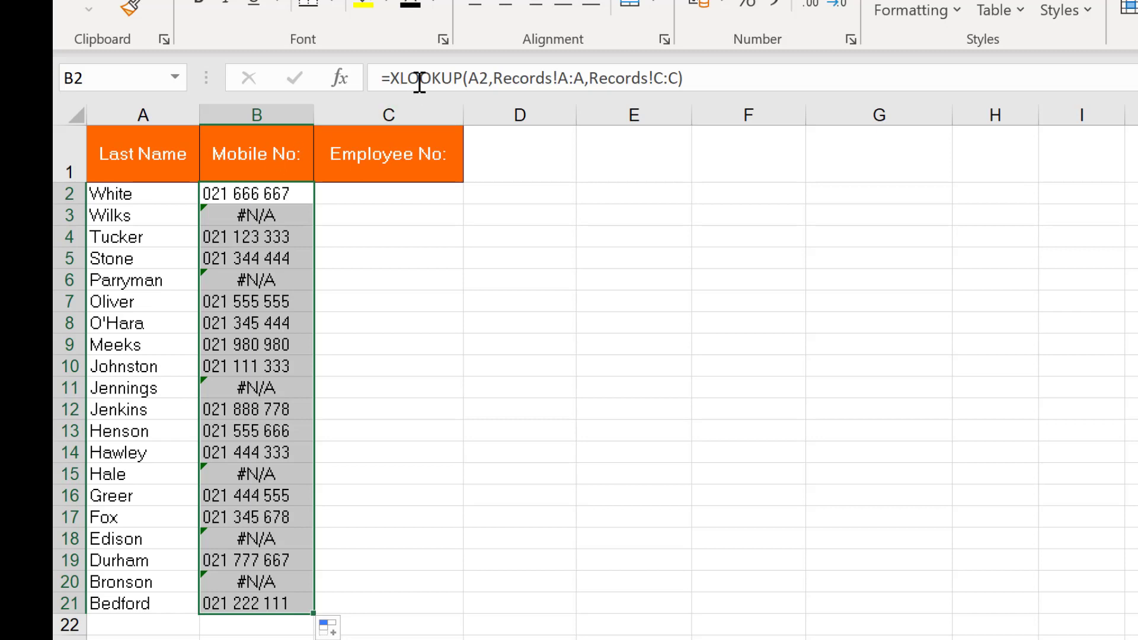
Add 0 as the if_not_found argument of the B2 XLOOKUP and refill the Mobile No: column.
click(681, 79)
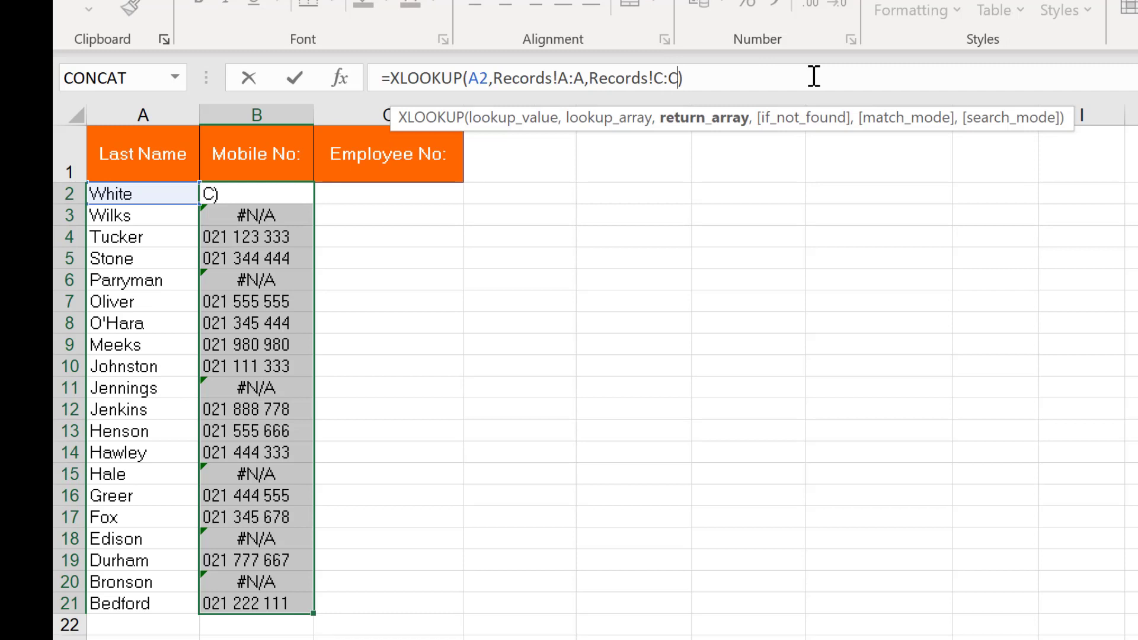
text(,)
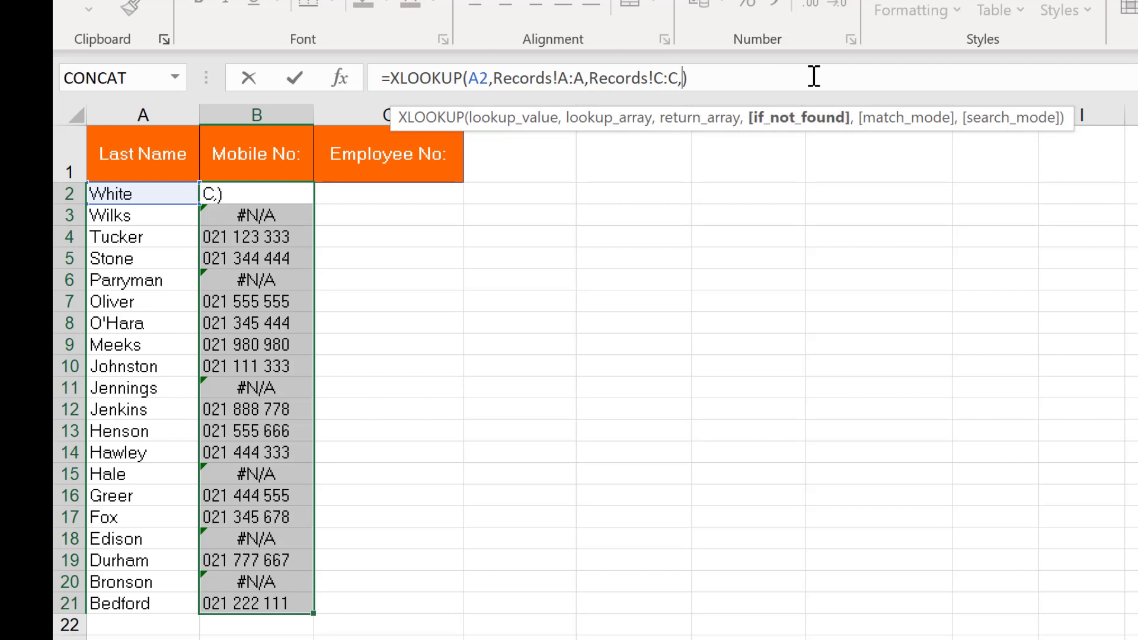
text(0))
key(Return)
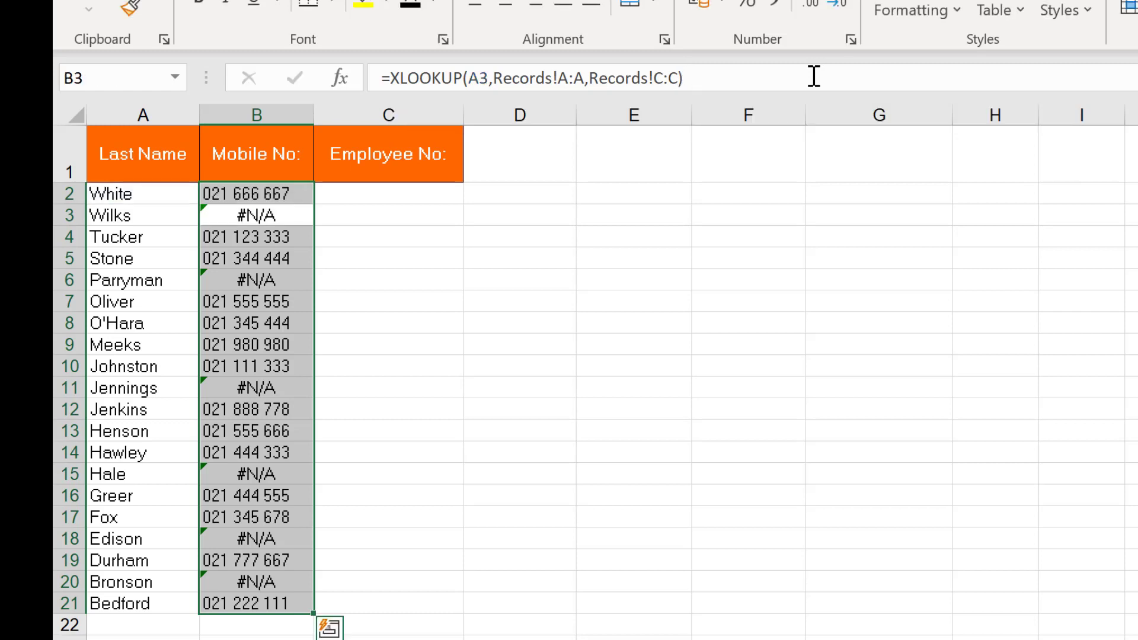
click(306, 198)
double_click(309, 199)
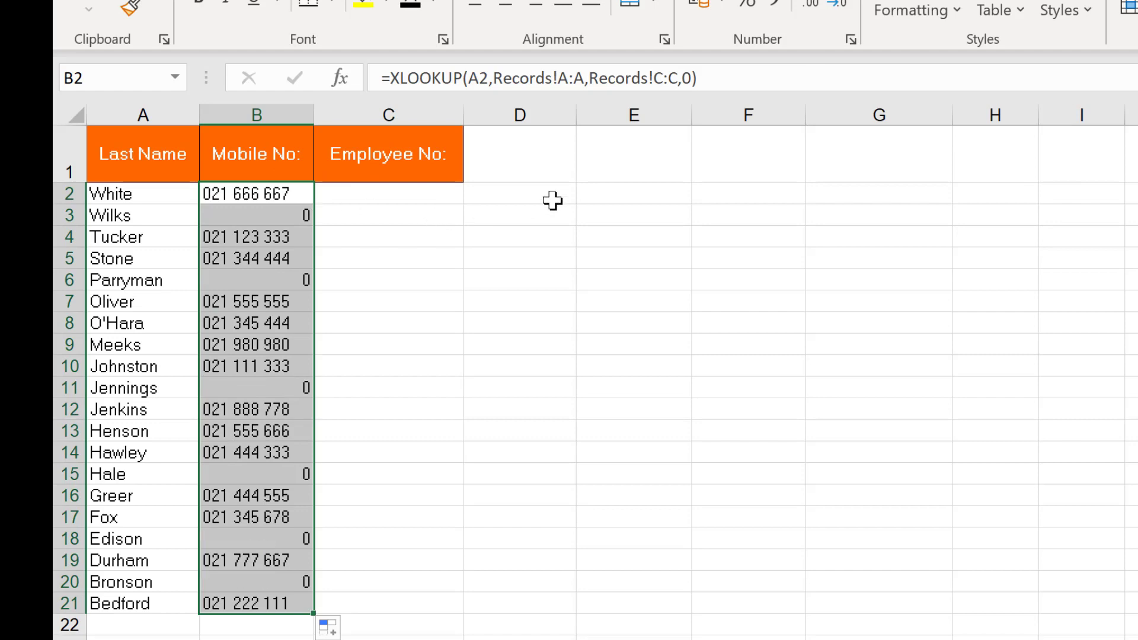
Set the B2 XLOOKUP's if_not_found argument to "not found" and refill the Mobile No: column.
click(304, 195)
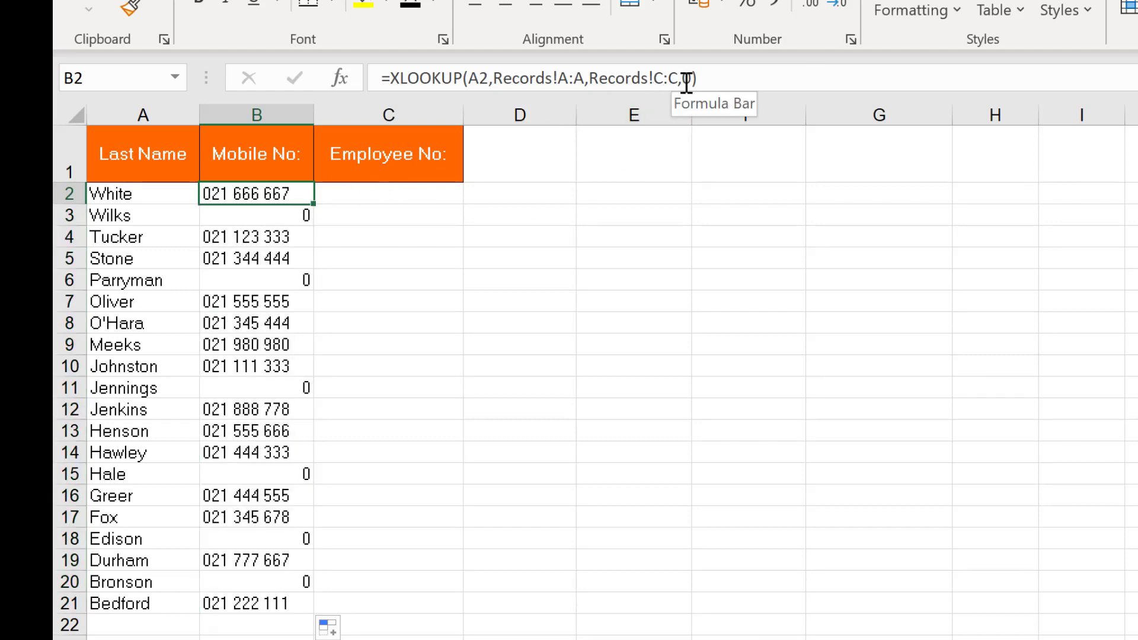
click(690, 78)
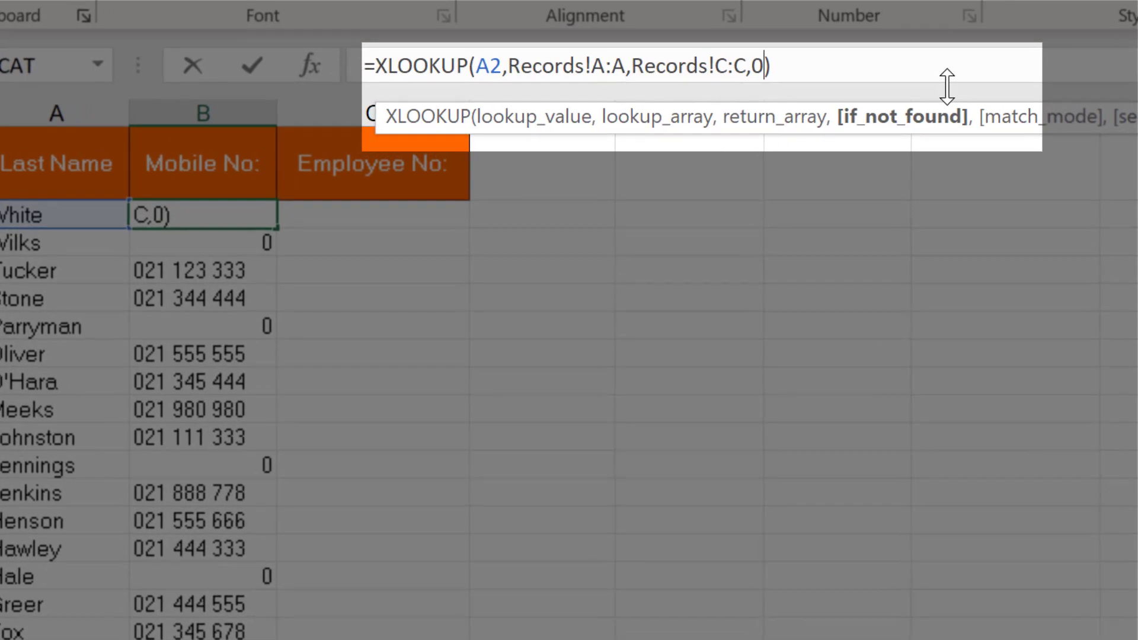
key(BackSpace)
text("not found")
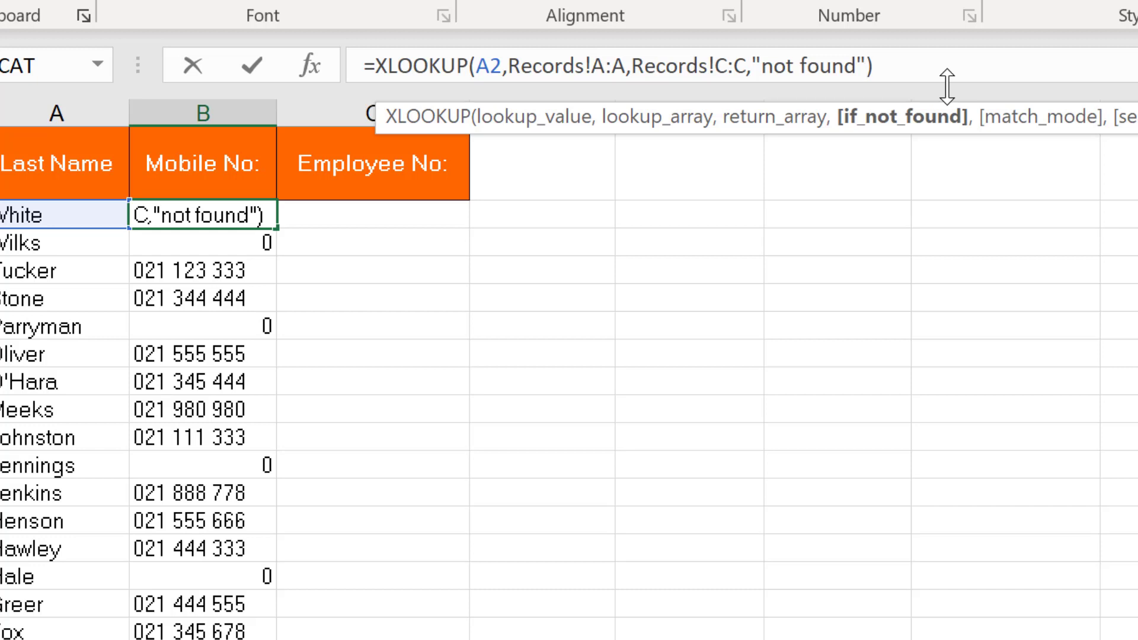
key(Return)
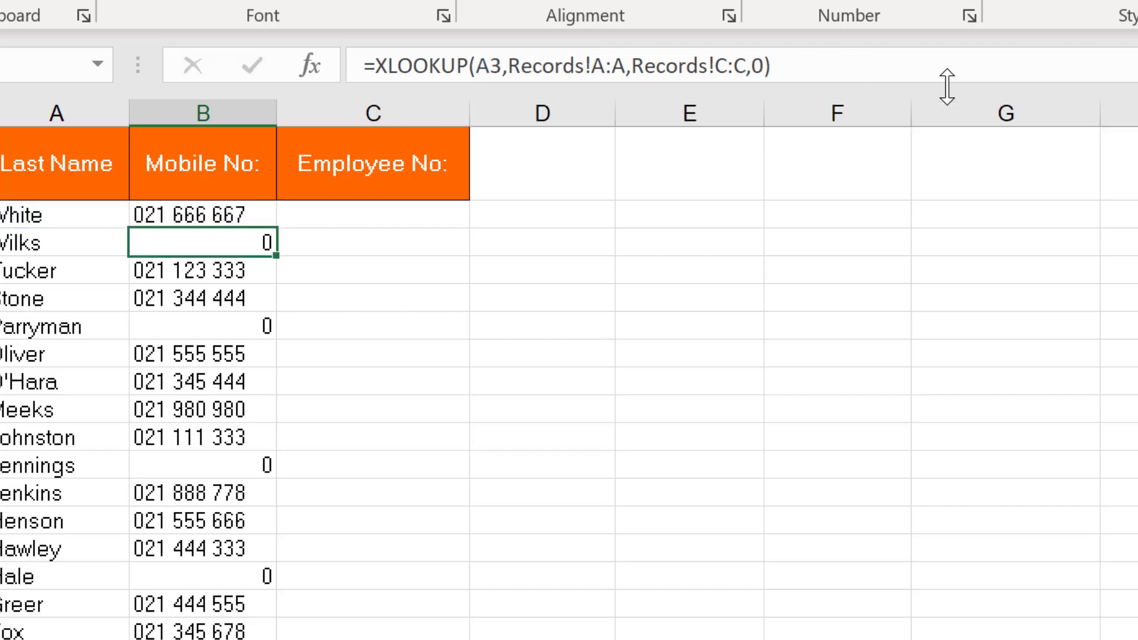
click(222, 214)
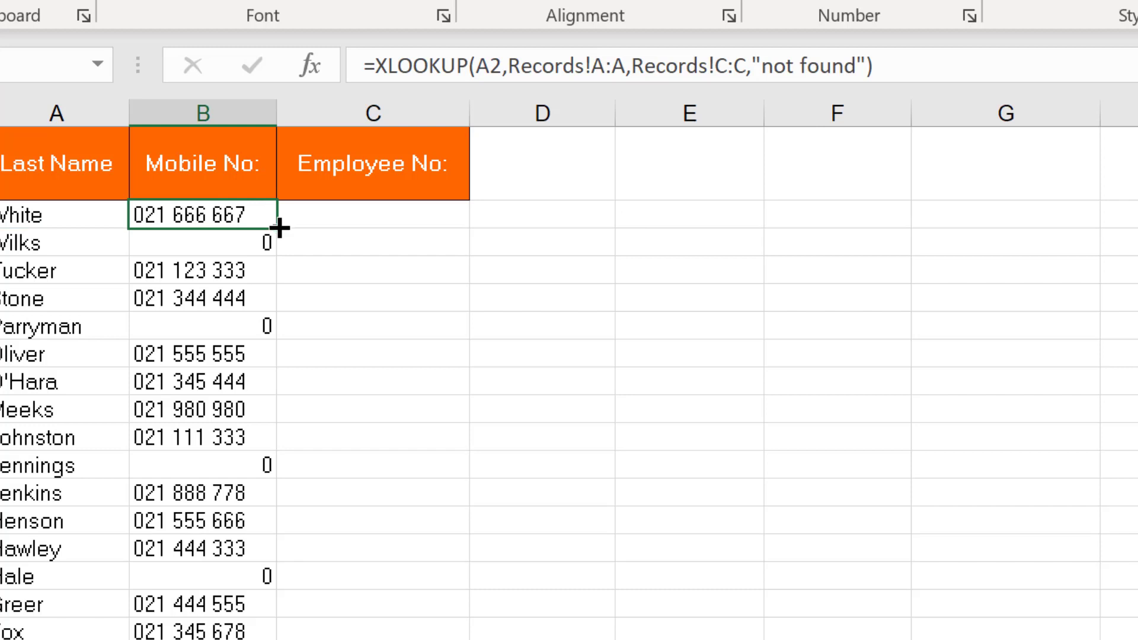
double_click(279, 228)
click(324, 219)
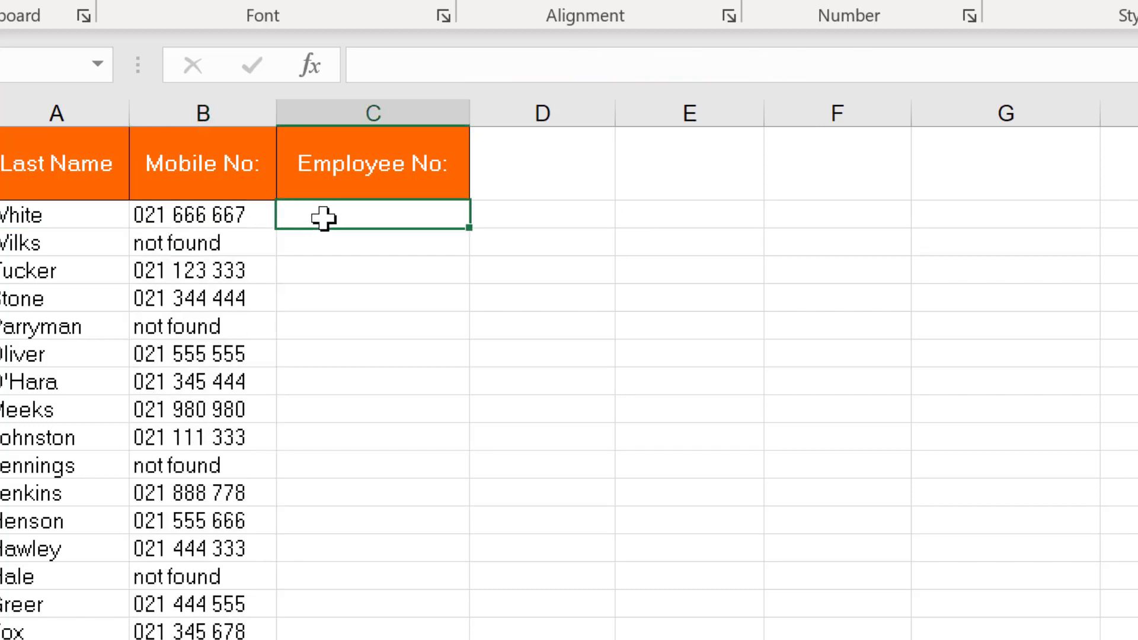
Enter =XLOOKUP(A2,Records!A:A,Records!D:D,0) in List cell C2 and fill it down the Employee No: column.
text(=x)
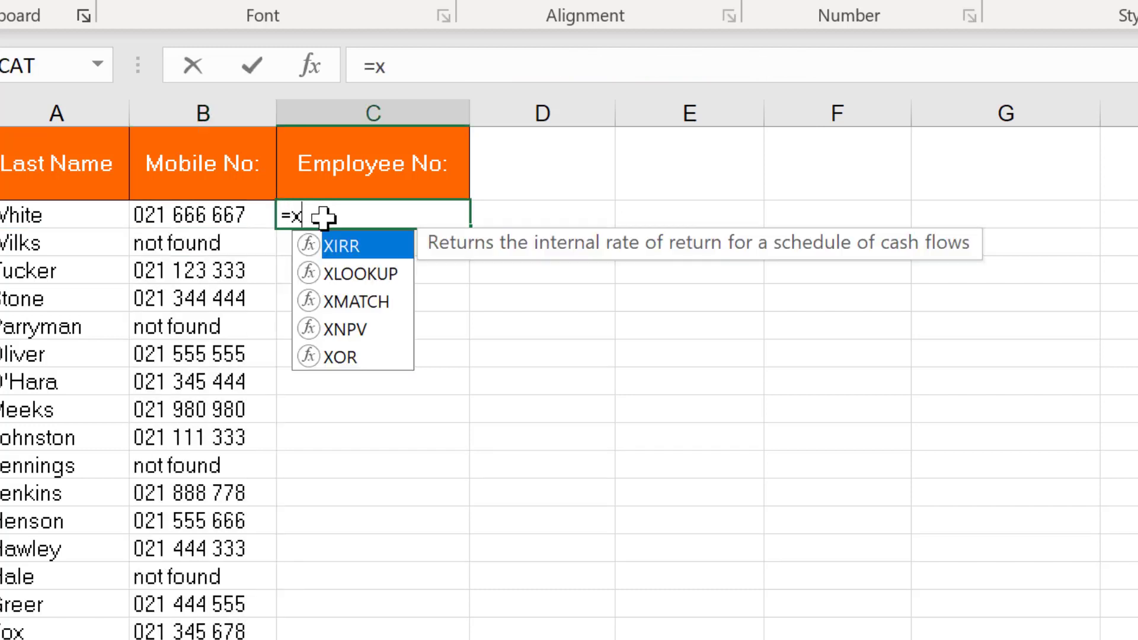
text(l)
key(Tab)
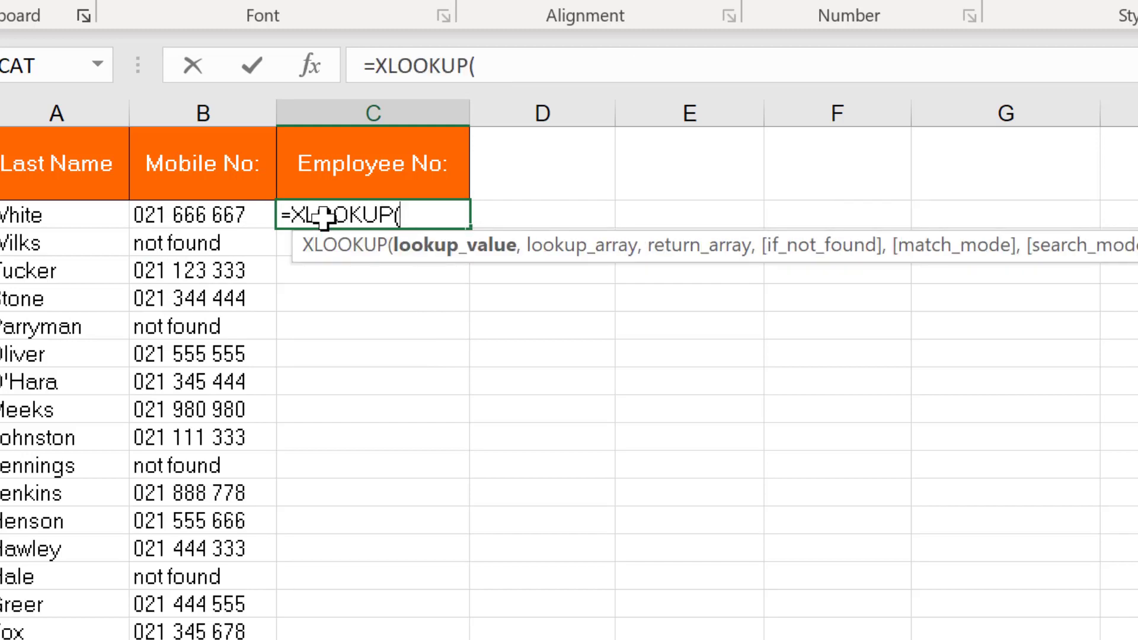
click(46, 214)
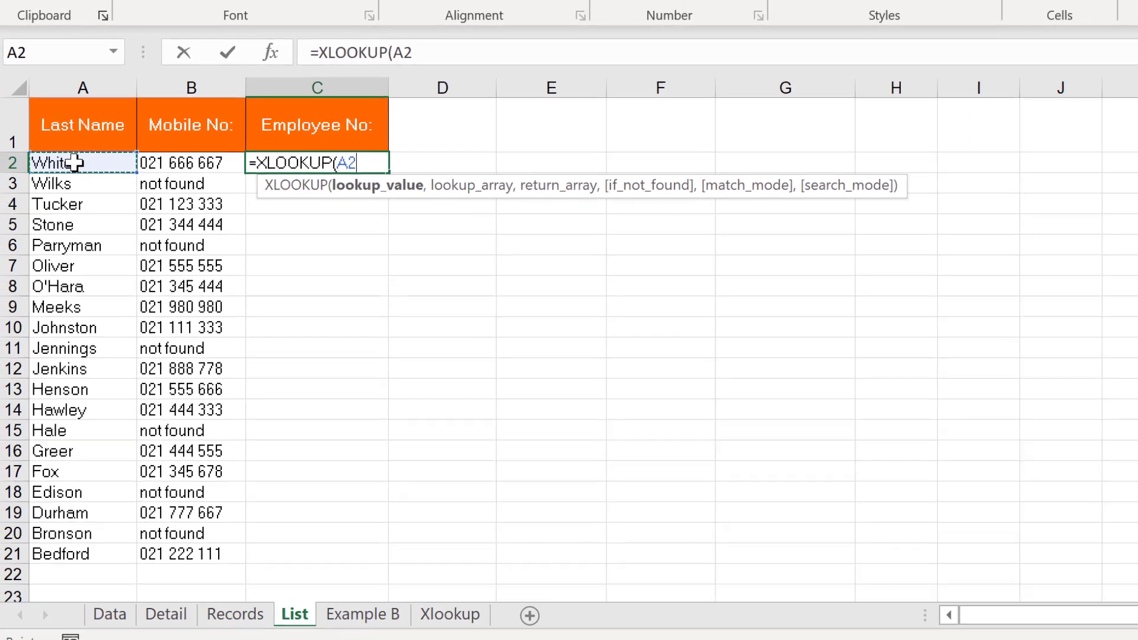
text(,)
click(245, 604)
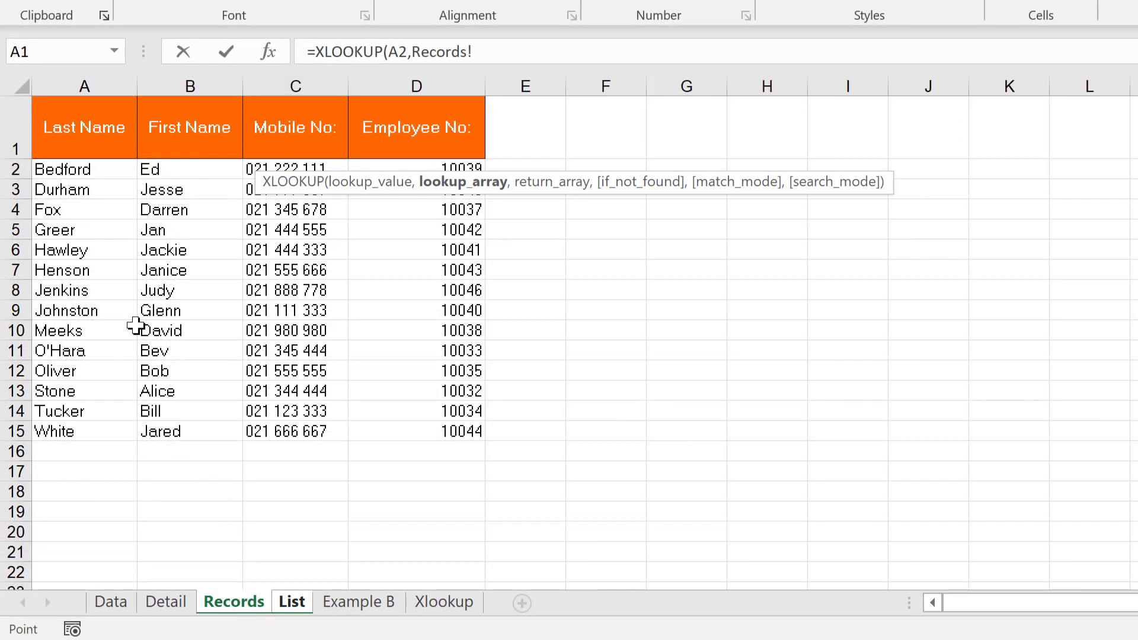
click(113, 87)
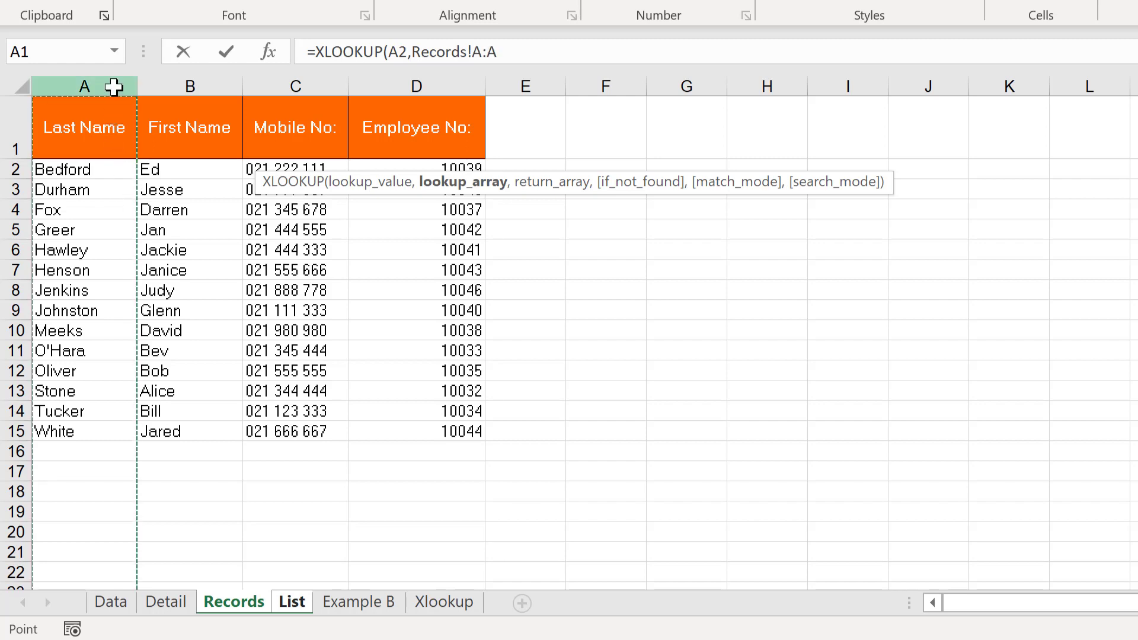
text(,)
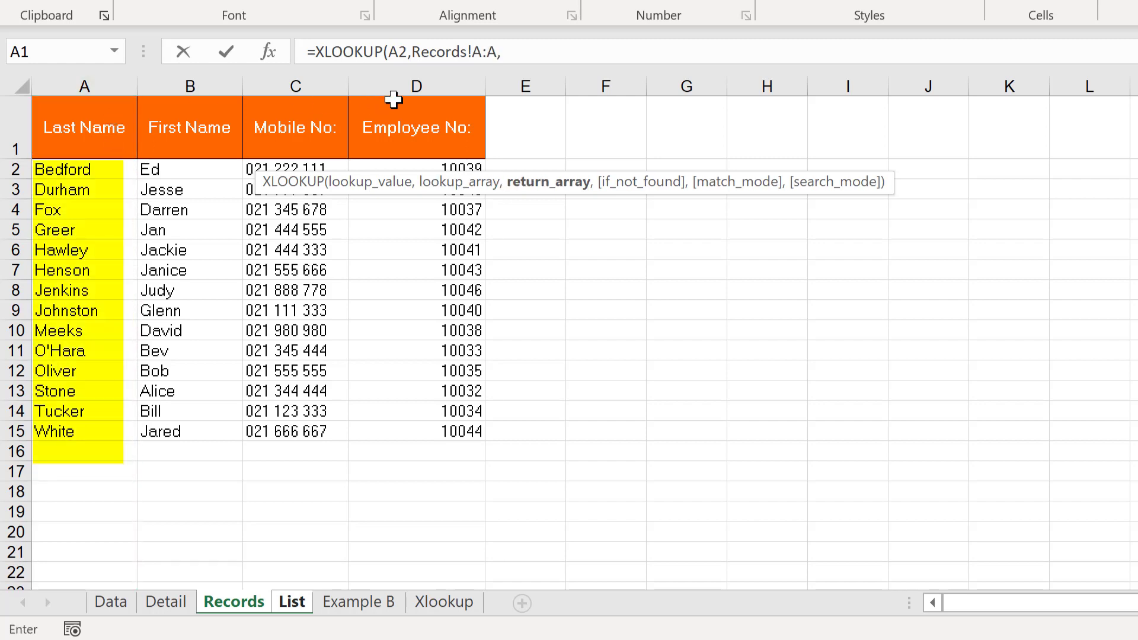
click(408, 83)
text(,)
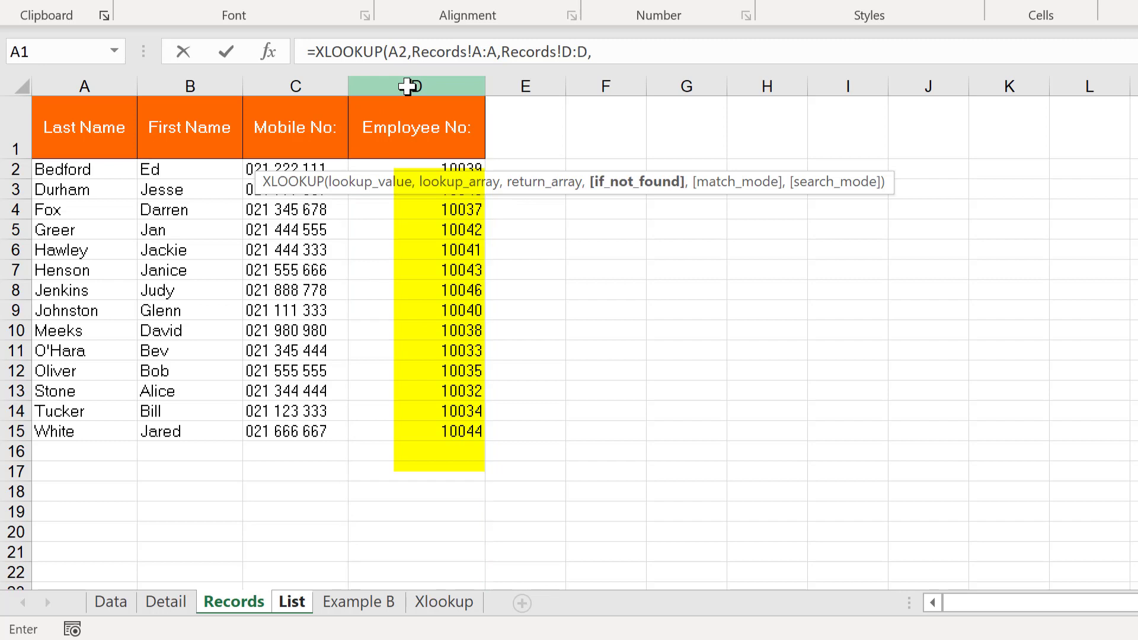
click(600, 52)
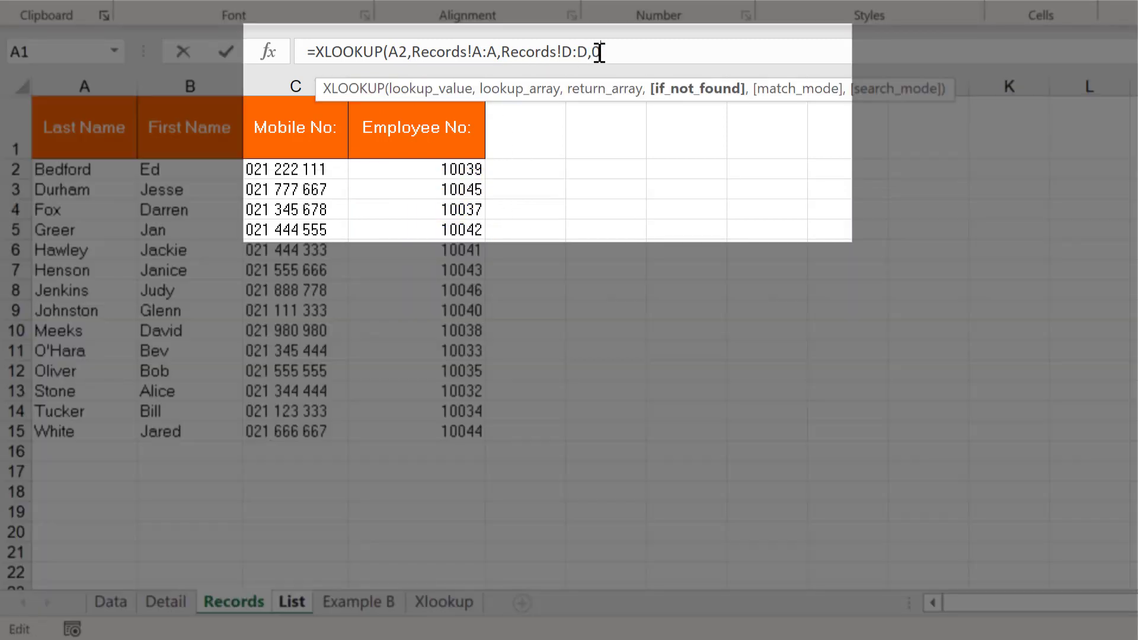
key(Return)
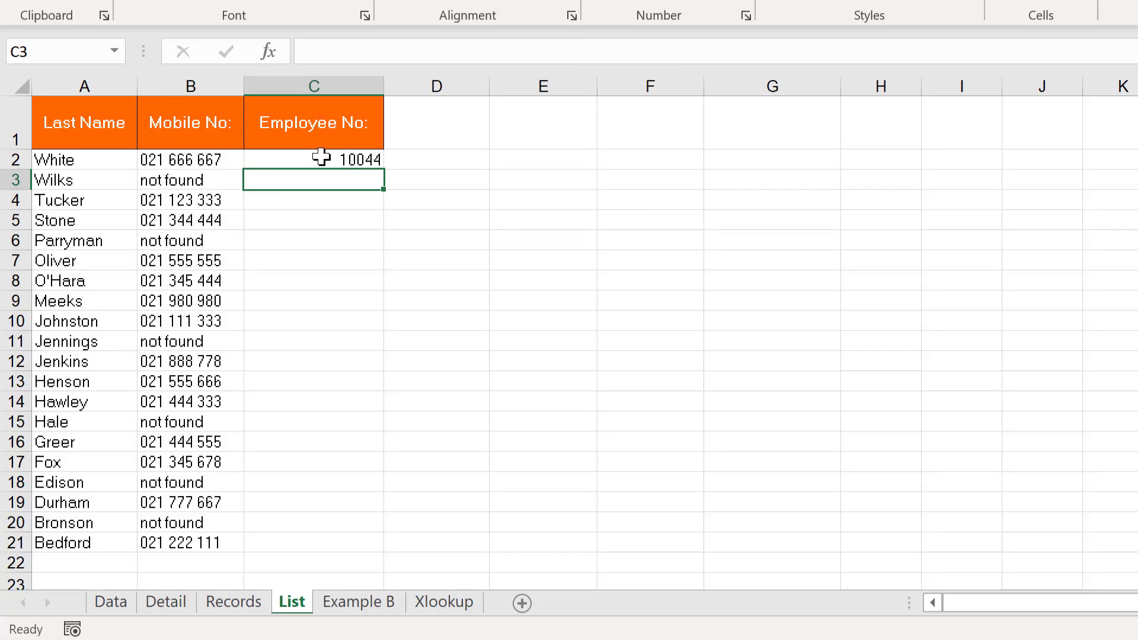
click(321, 156)
double_click(385, 170)
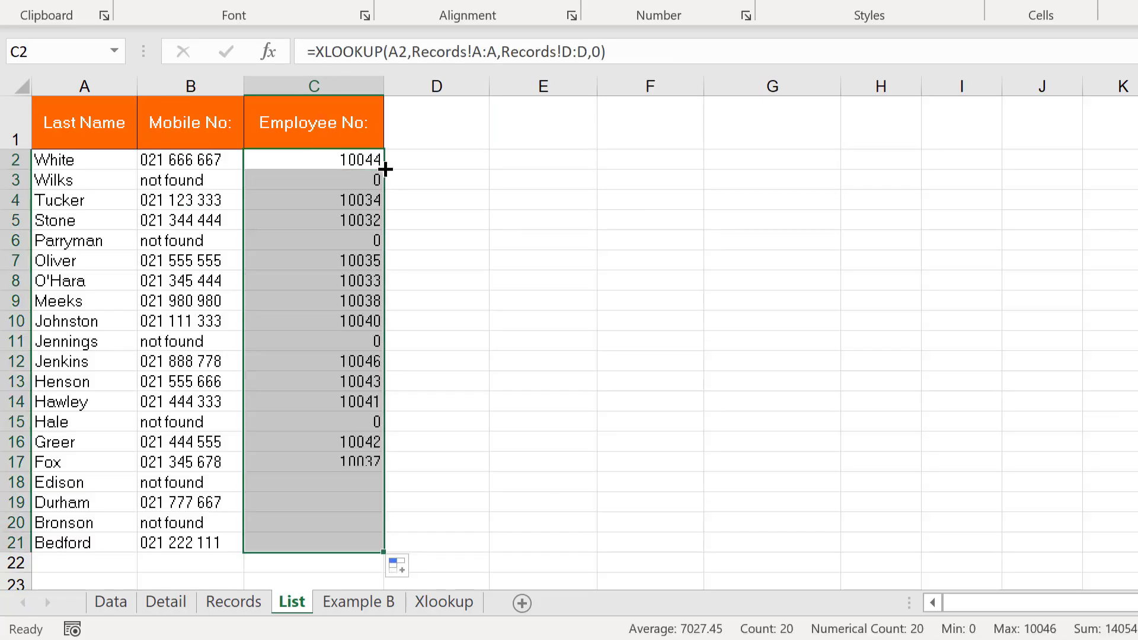
Check the last names in List cells A3, A6, A11 and A15 against their Employee No: results.
click(88, 184)
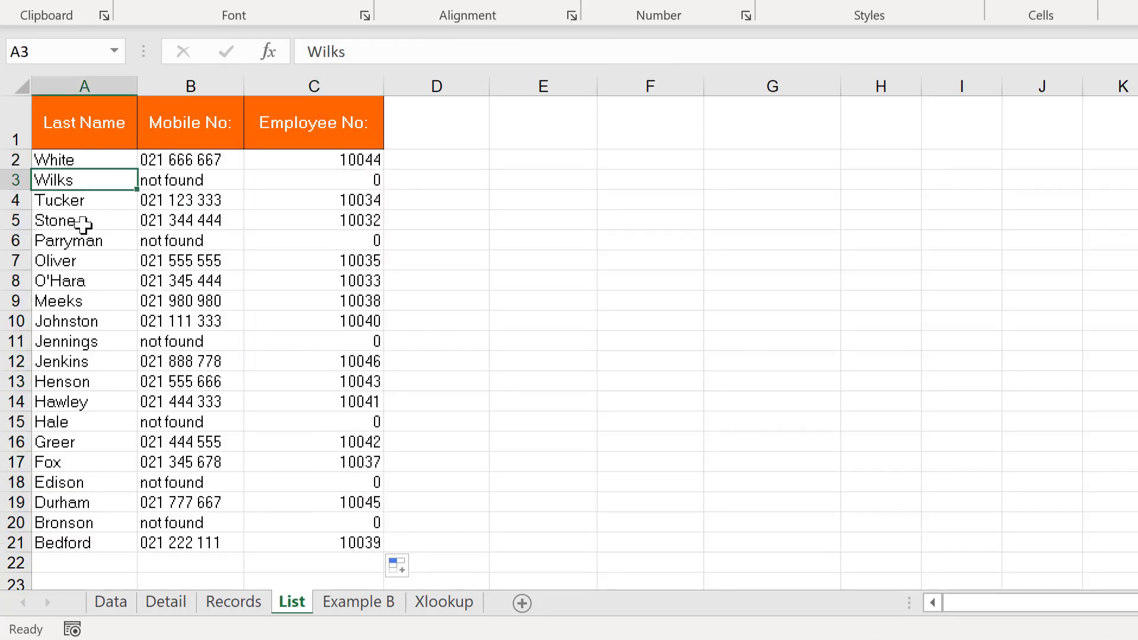
click(72, 243)
click(58, 344)
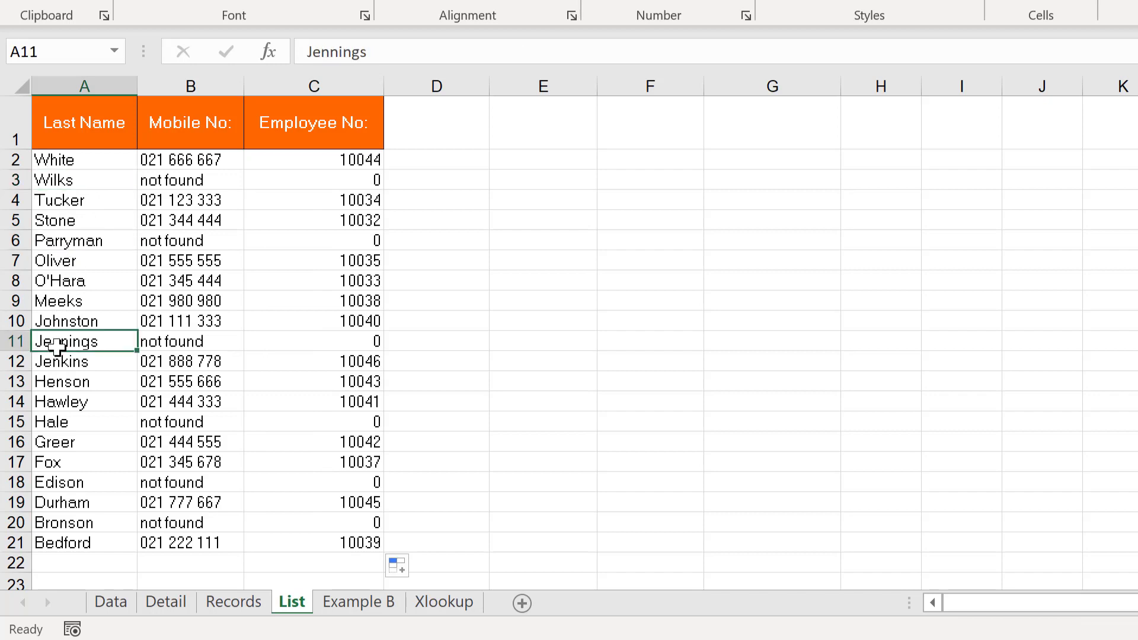
click(51, 422)
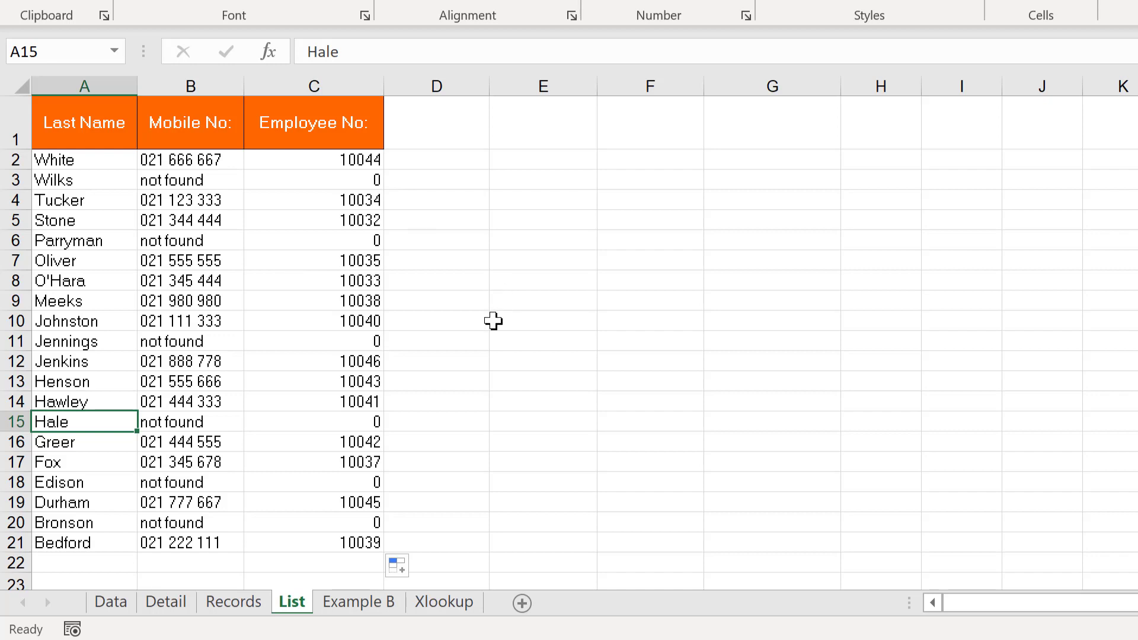
key(ctrl+Page_Down)
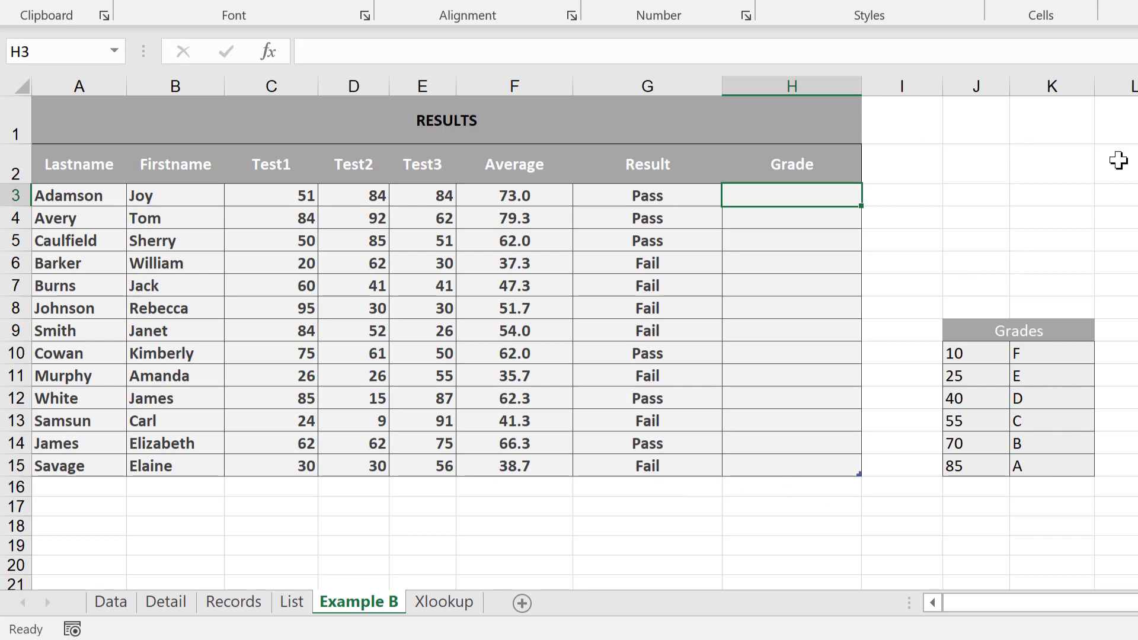
text(=xlo)
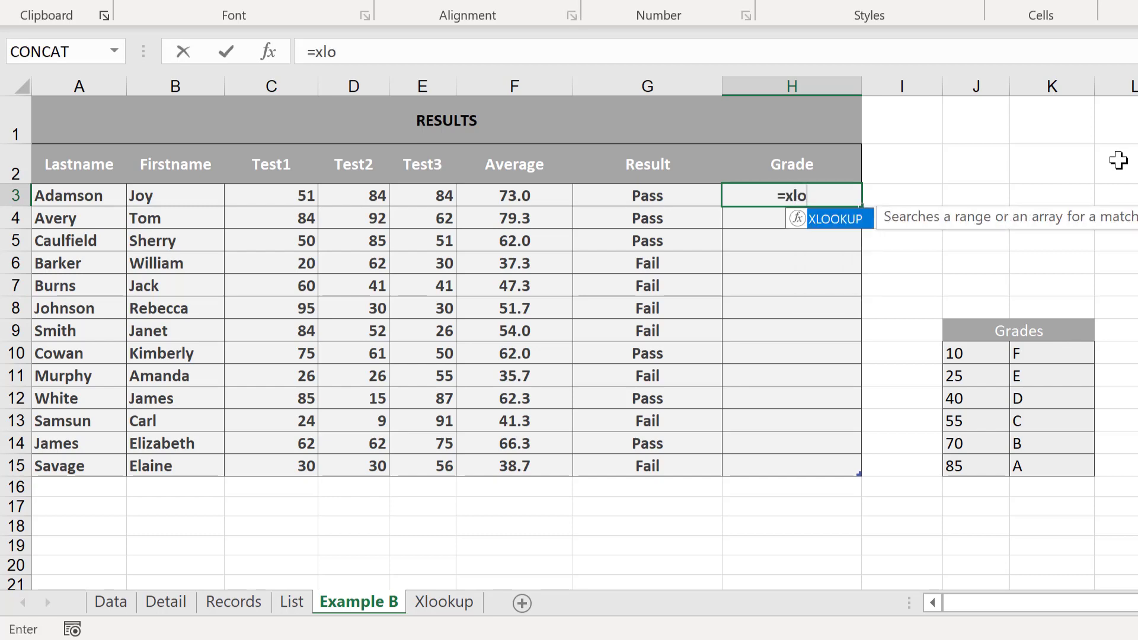
key(Tab)
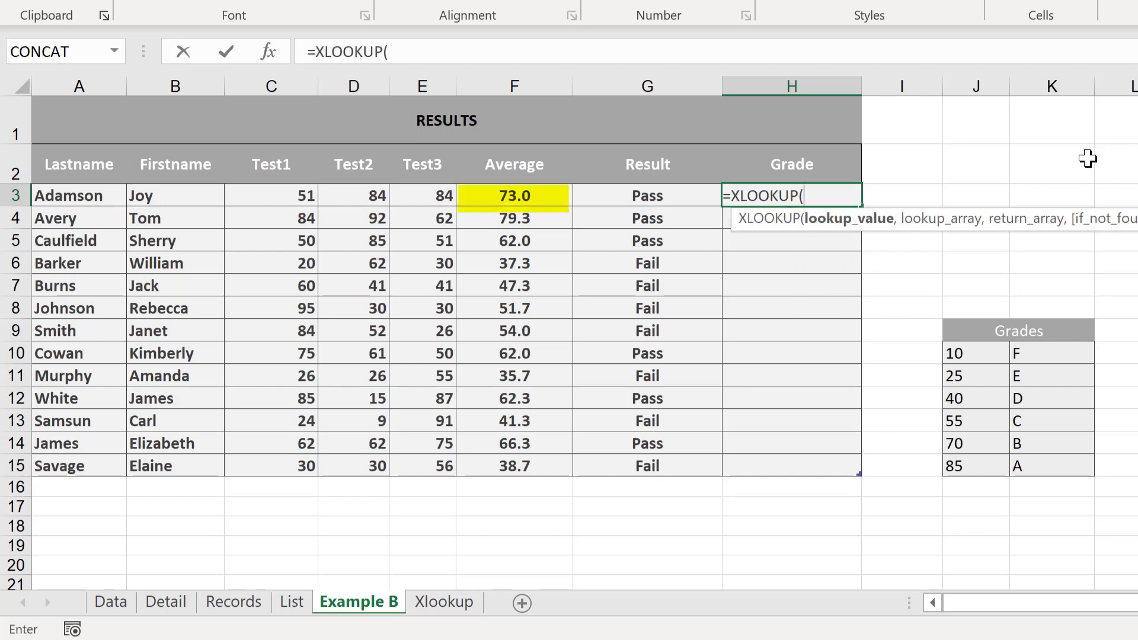
click(510, 196)
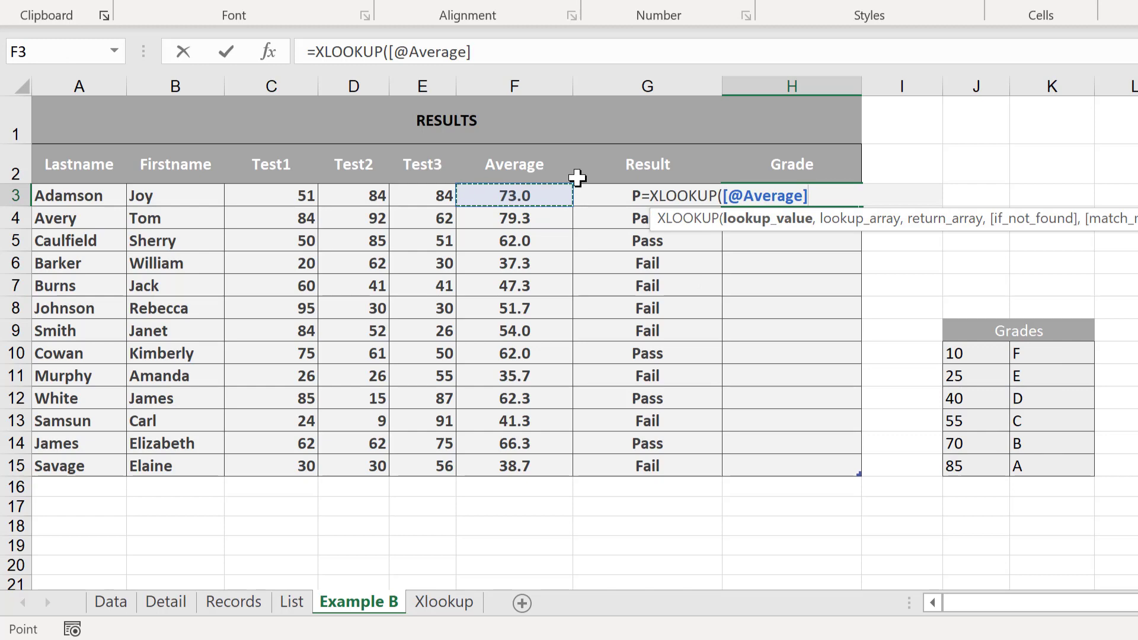
text(,)
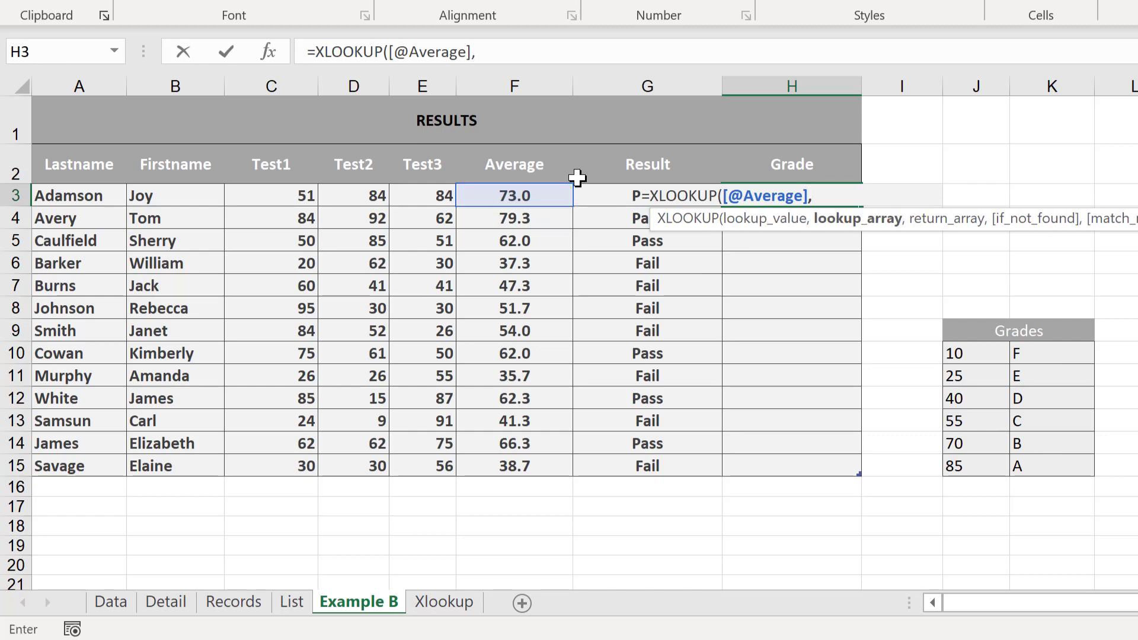
drag(974, 353, 977, 465)
key(F4)
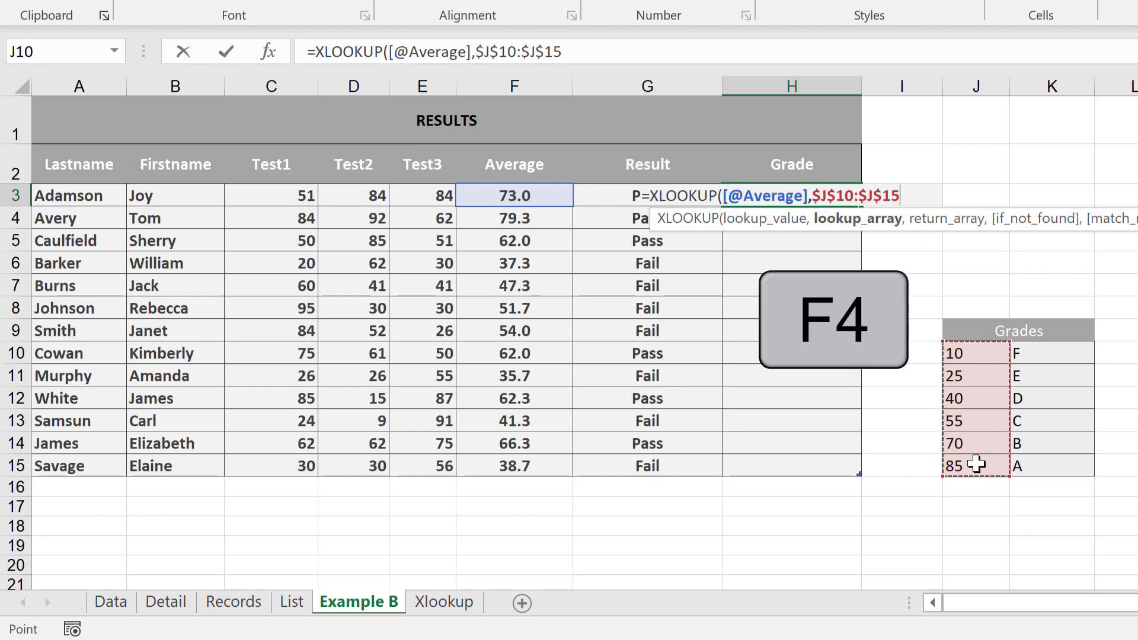
text(,)
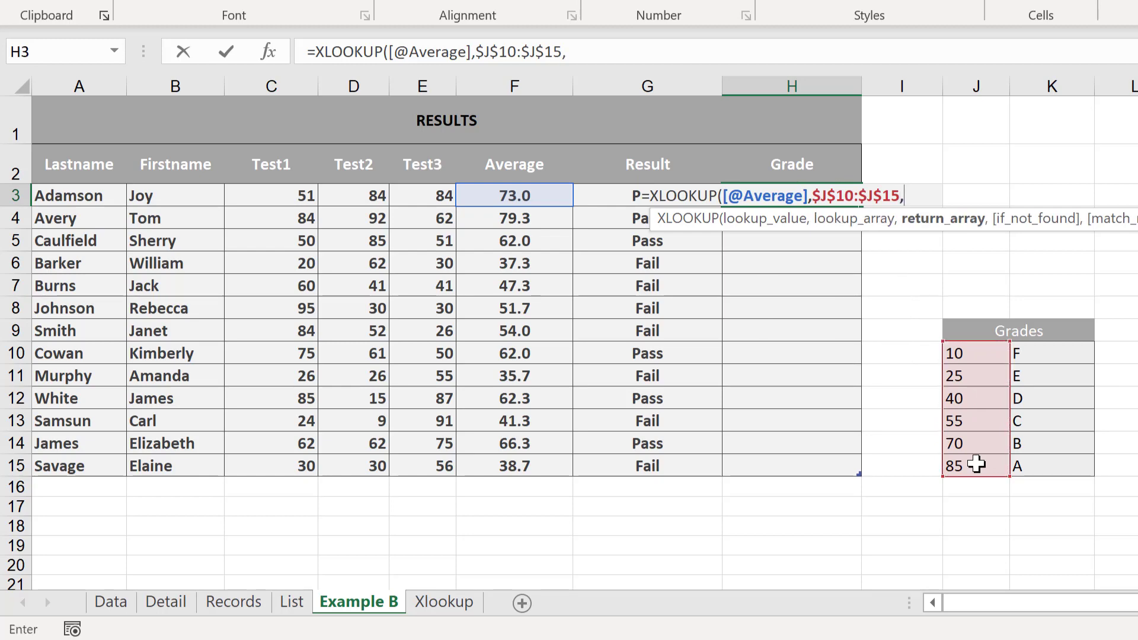
drag(1055, 356, 1057, 461)
key(F4)
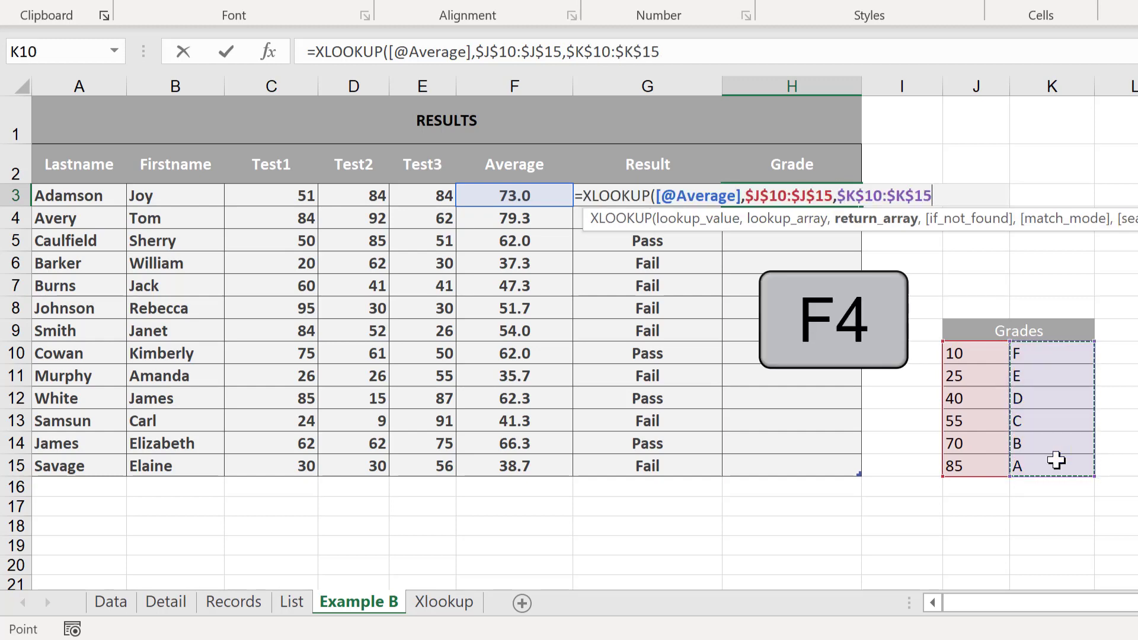
Leave the H3 XLOOKUP's if_not_found argument empty, set its match mode to -1, exact match or next smaller, and complete the formula.
text(,)
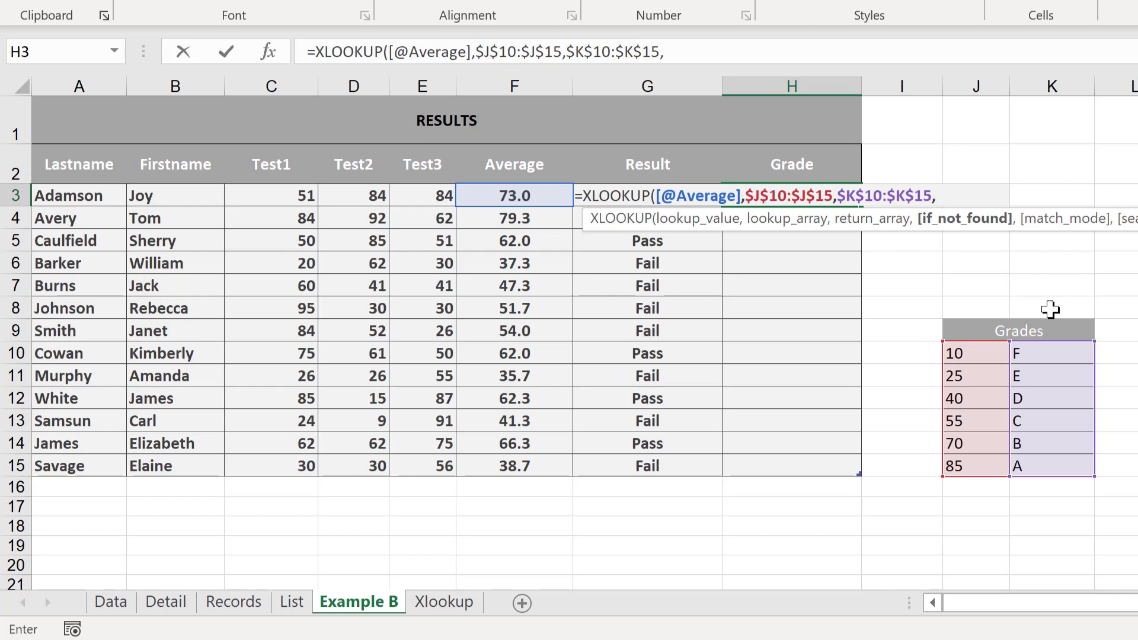
text(,)
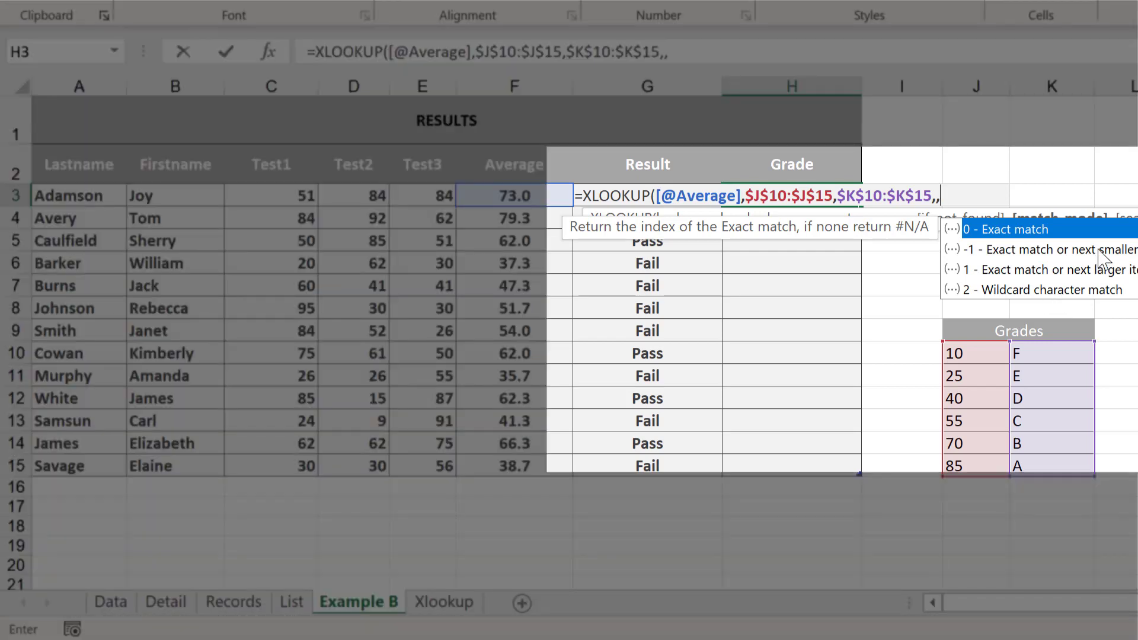
click(1100, 252)
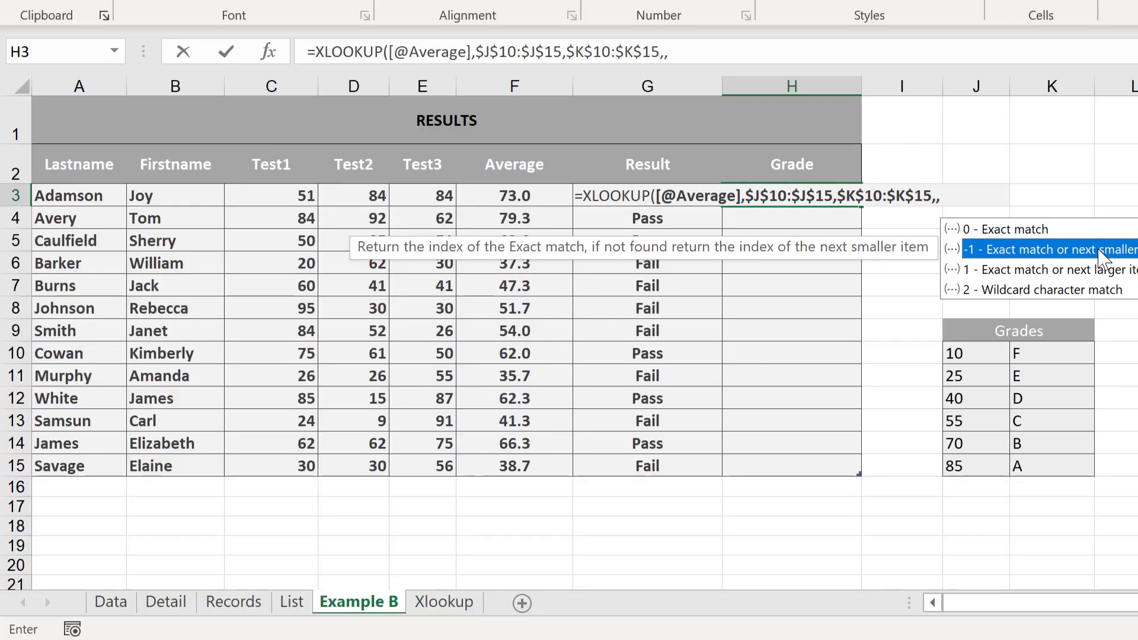
double_click(1103, 251)
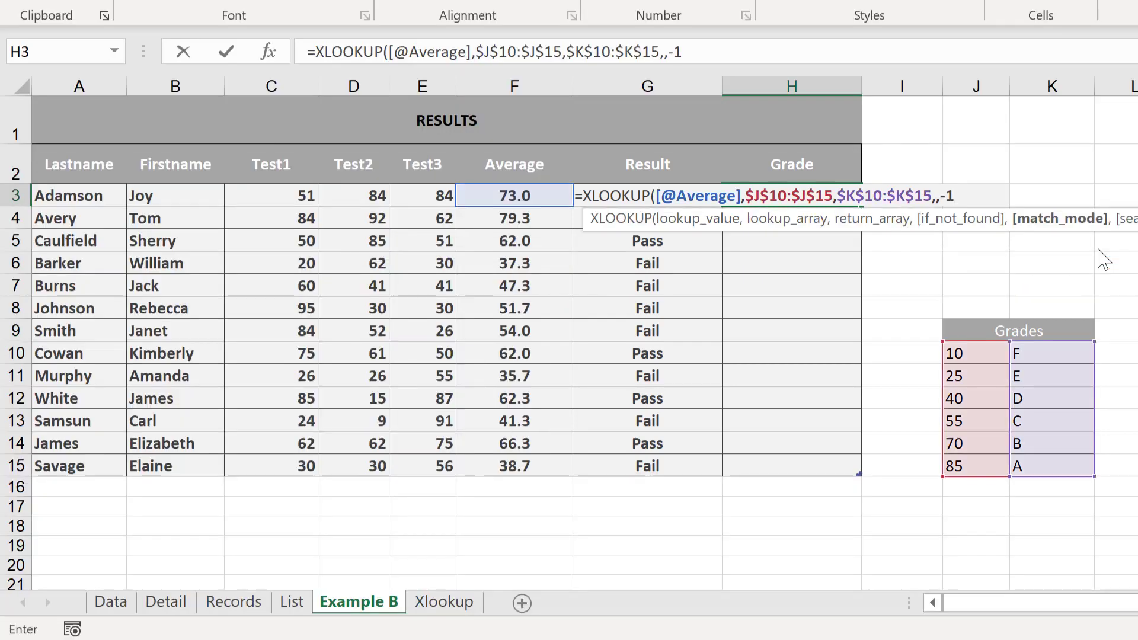
key(Return)
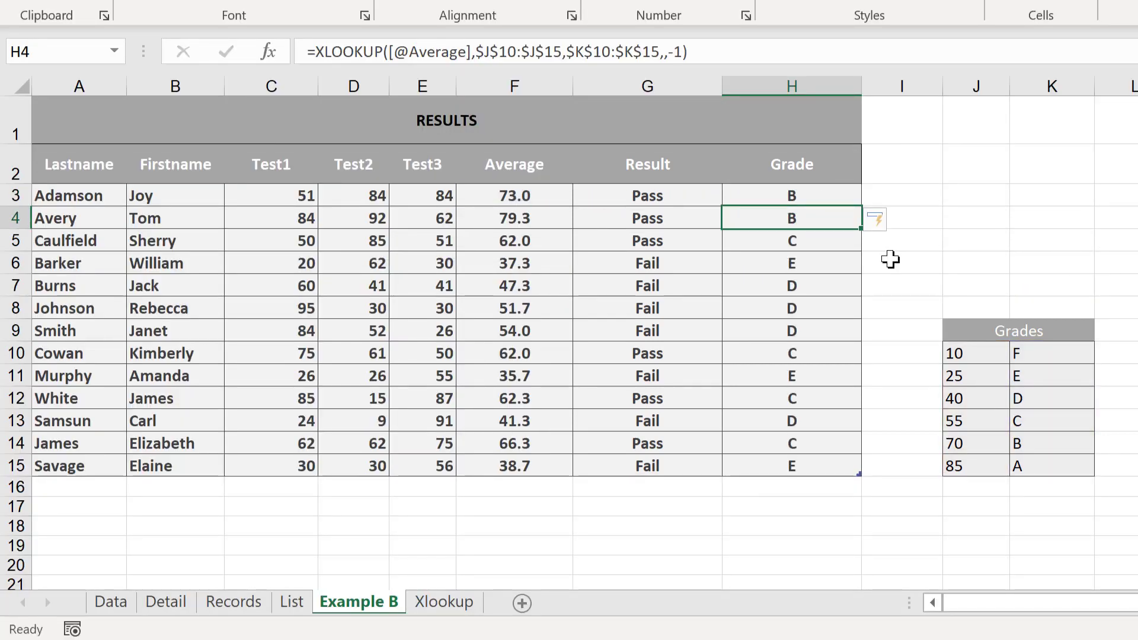
Compare the averages in F3 and F5 with the thresholds and letters in the Grades table.
click(554, 196)
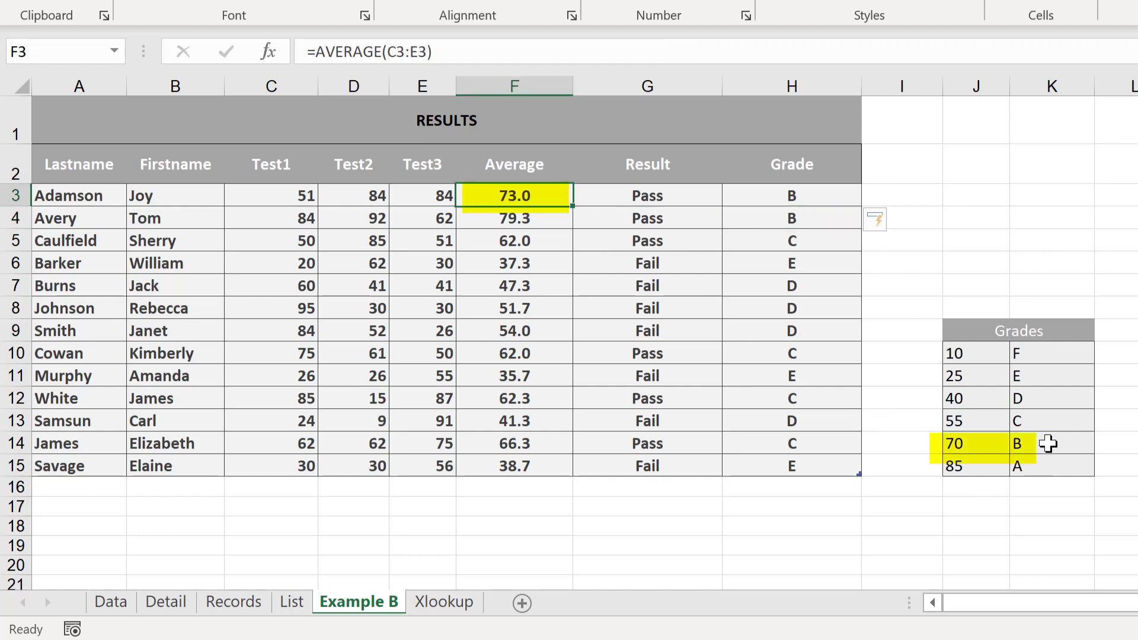
click(534, 246)
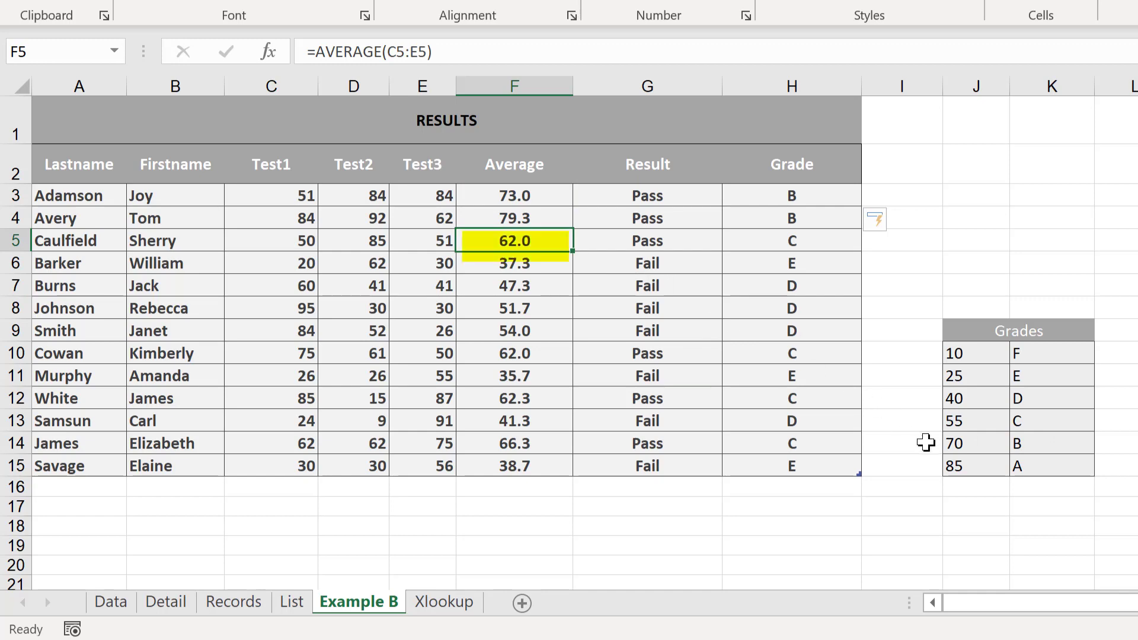
click(1065, 429)
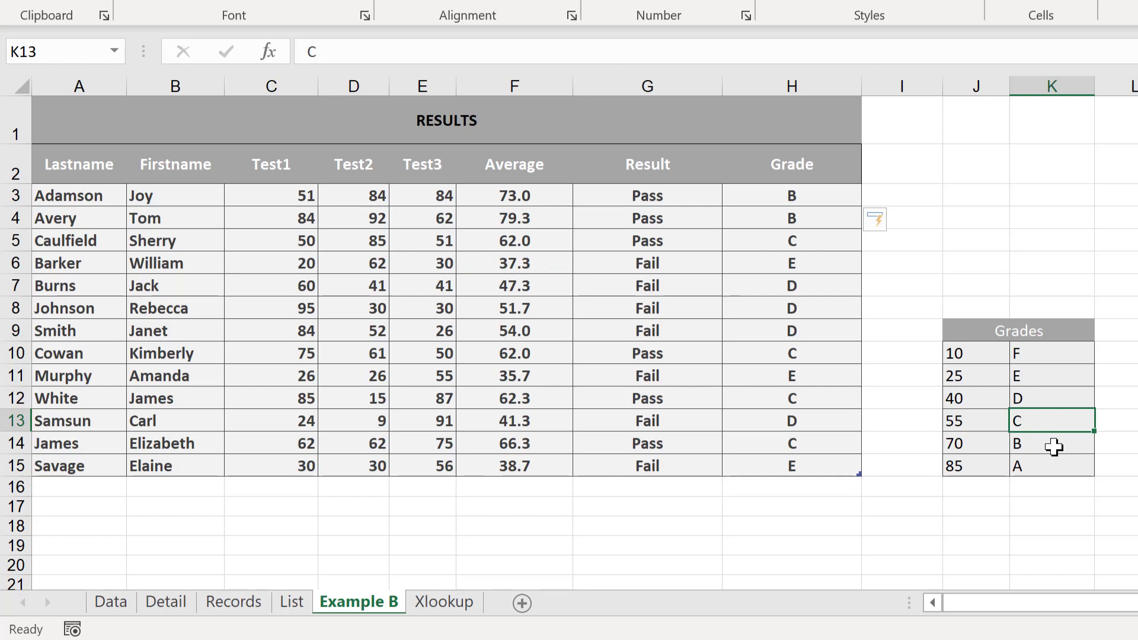
On the Xlookup sheet, start an XLOOKUP in cell B15 with B13 as lookup value and A3:A8 as lookup array.
key(ctrl+Page_Down)
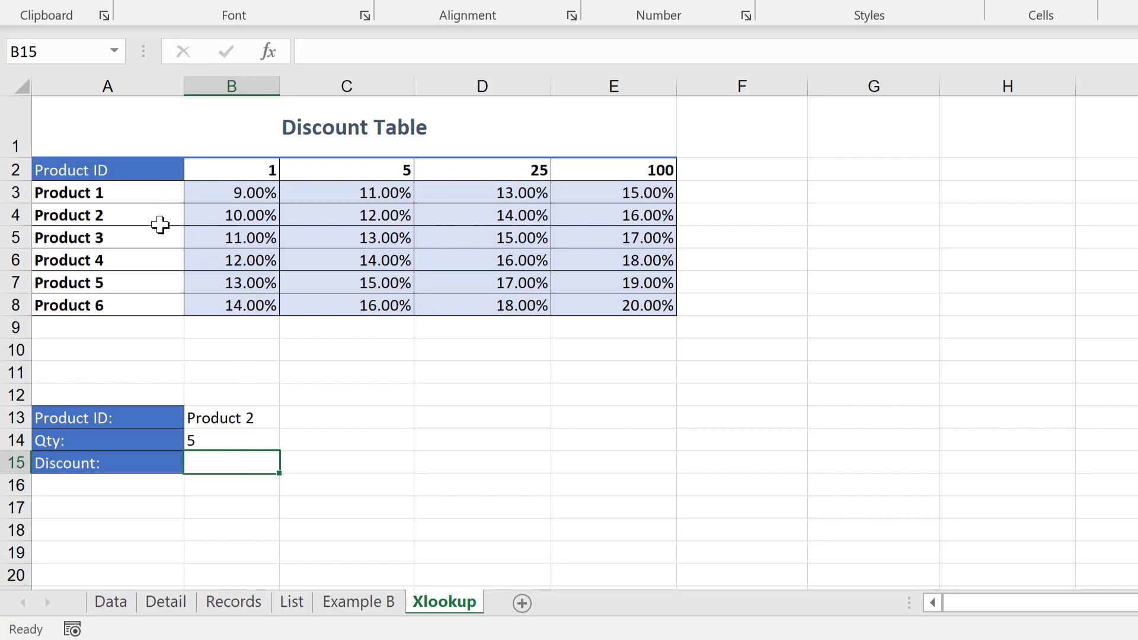
click(385, 216)
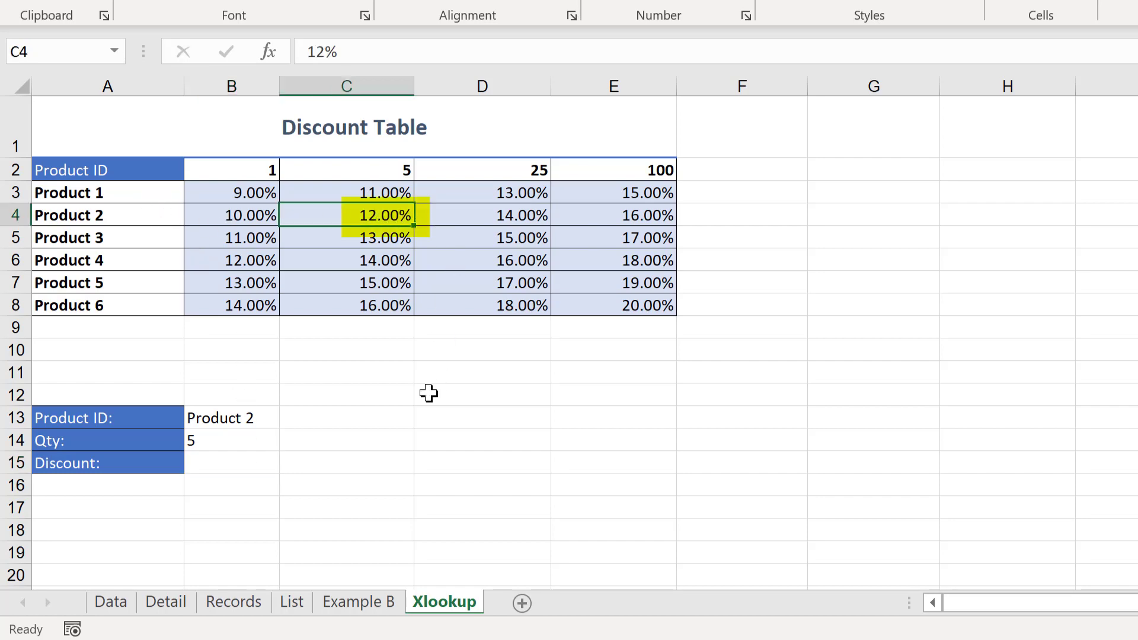
click(210, 462)
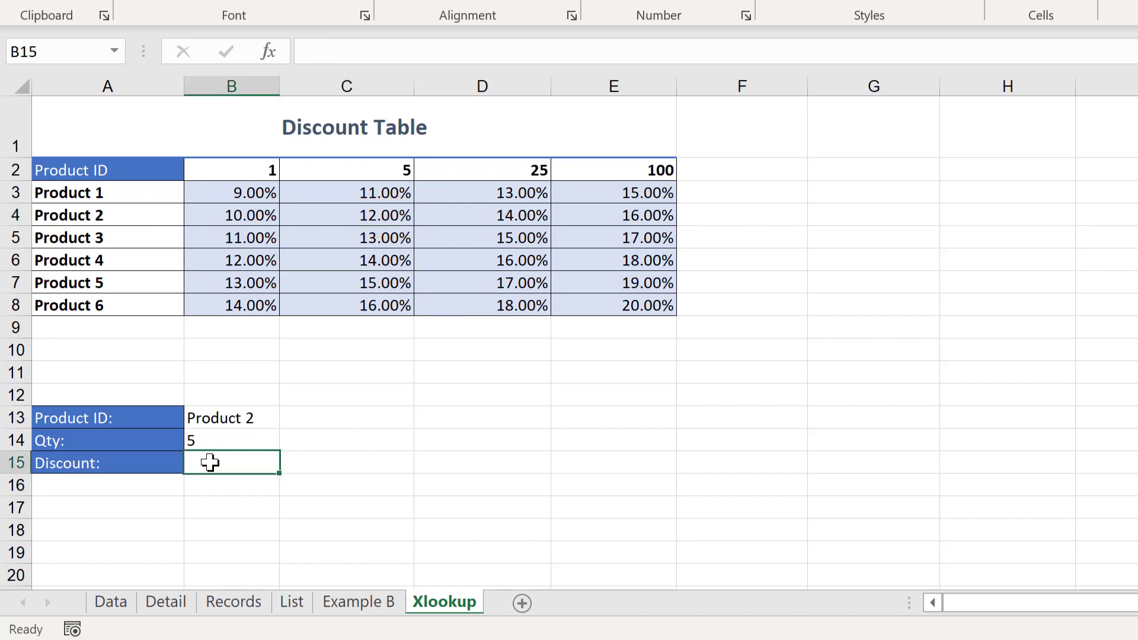
text(=xl)
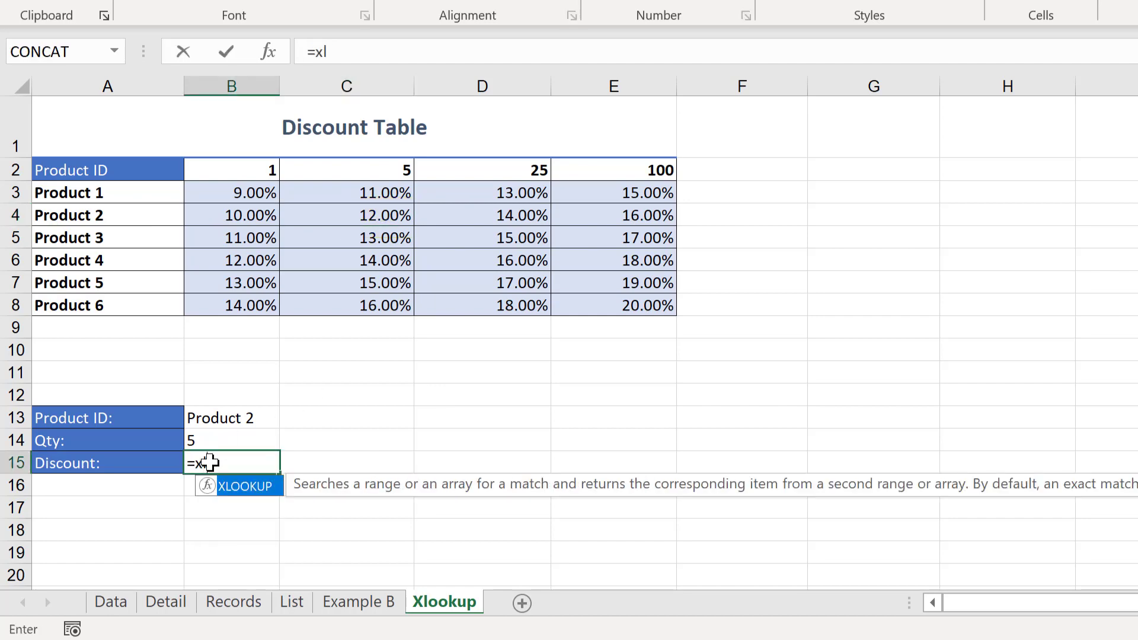
key(Tab)
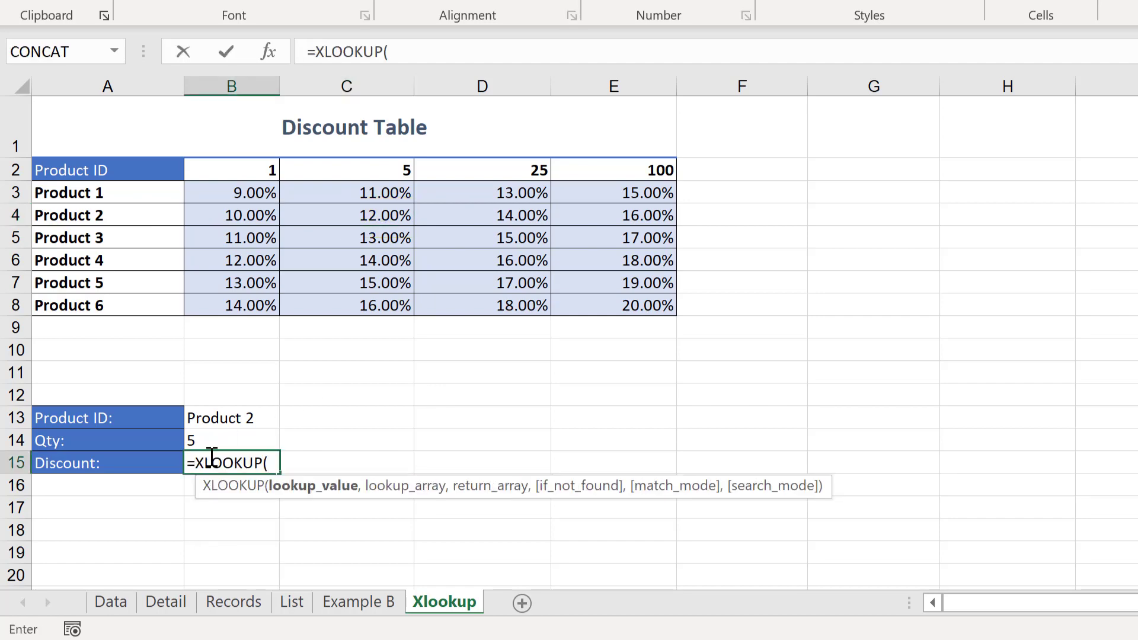
click(244, 415)
text(,)
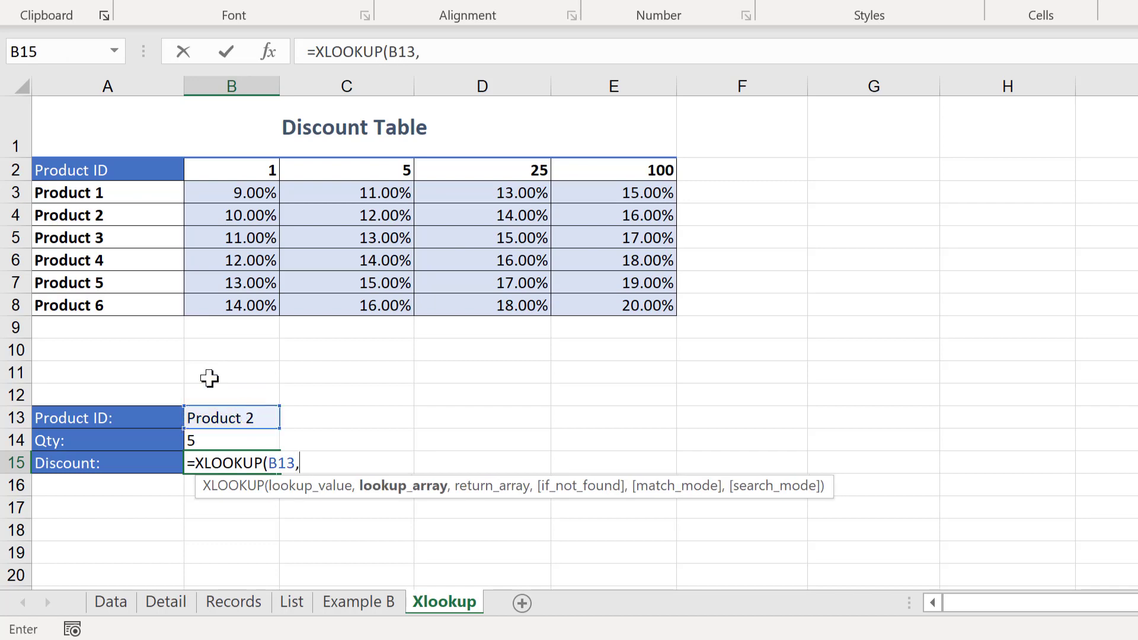
drag(130, 204, 129, 303)
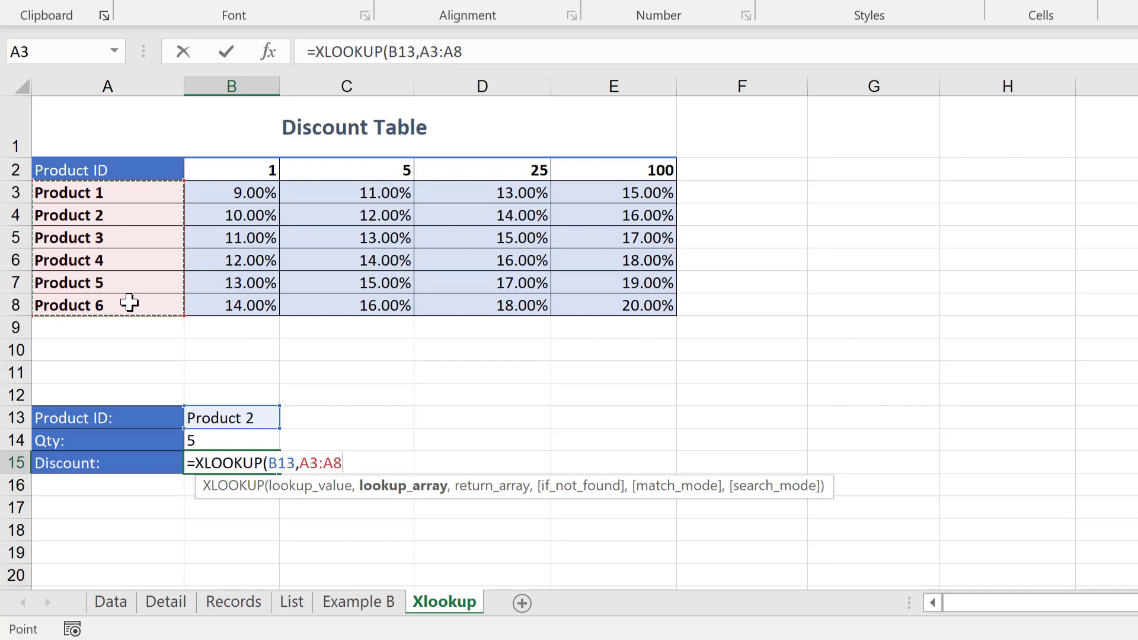
text(,)
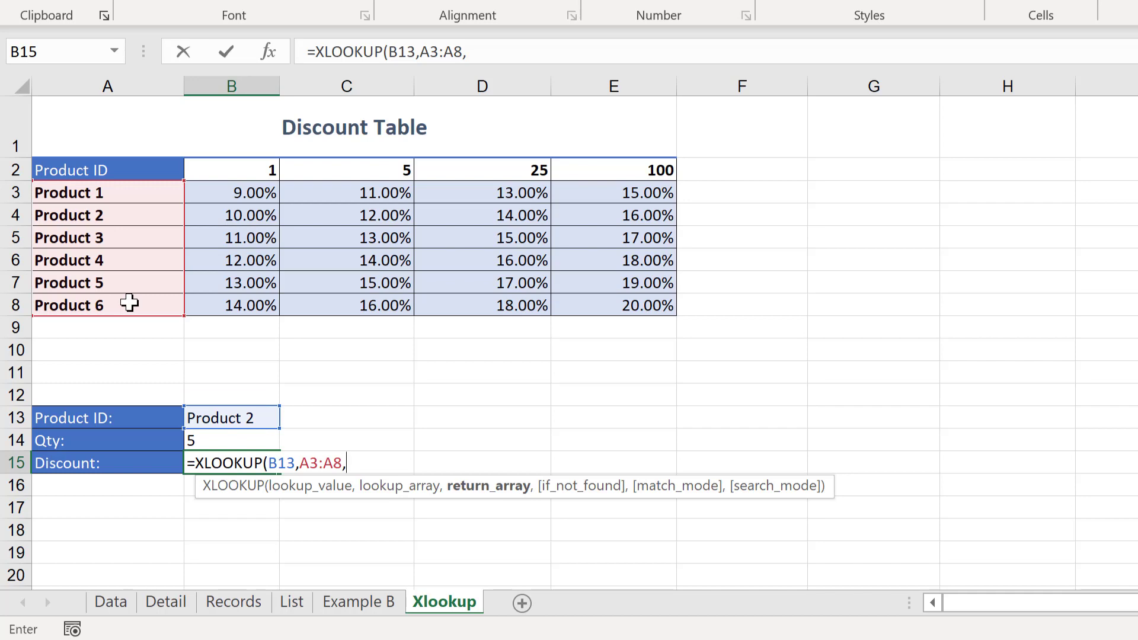
Nest a second XLOOKUP as the B15 formula's return array, looking up B14 in B2:E2 and returning B3:E8, and complete the formula.
text(xl)
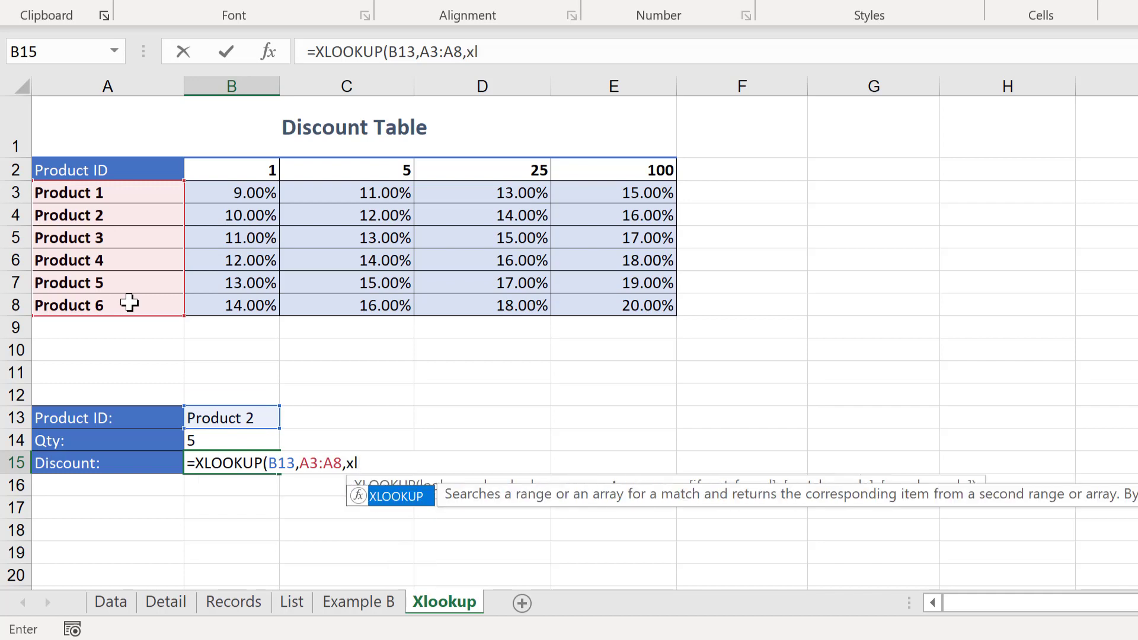
key(Tab)
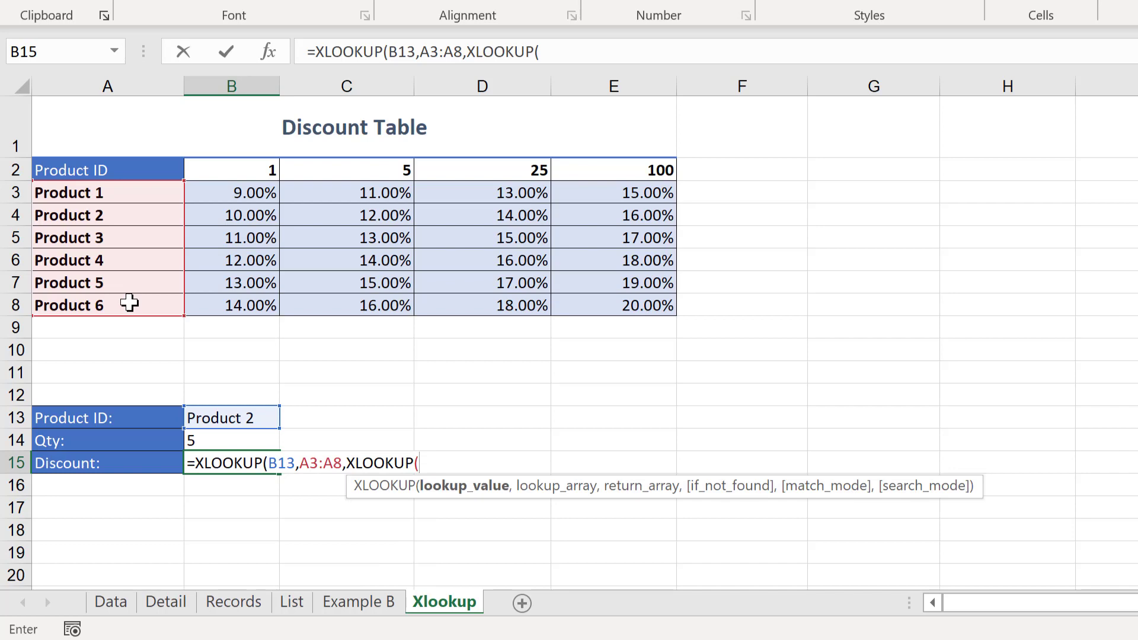
click(196, 440)
text(,)
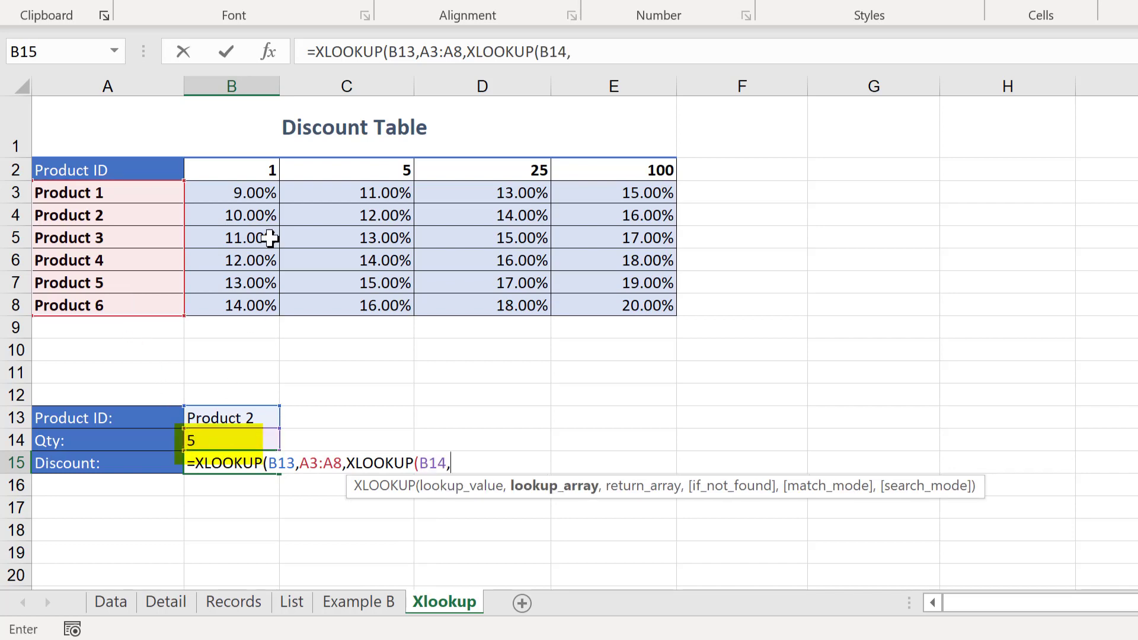
drag(280, 173, 614, 168)
text(,)
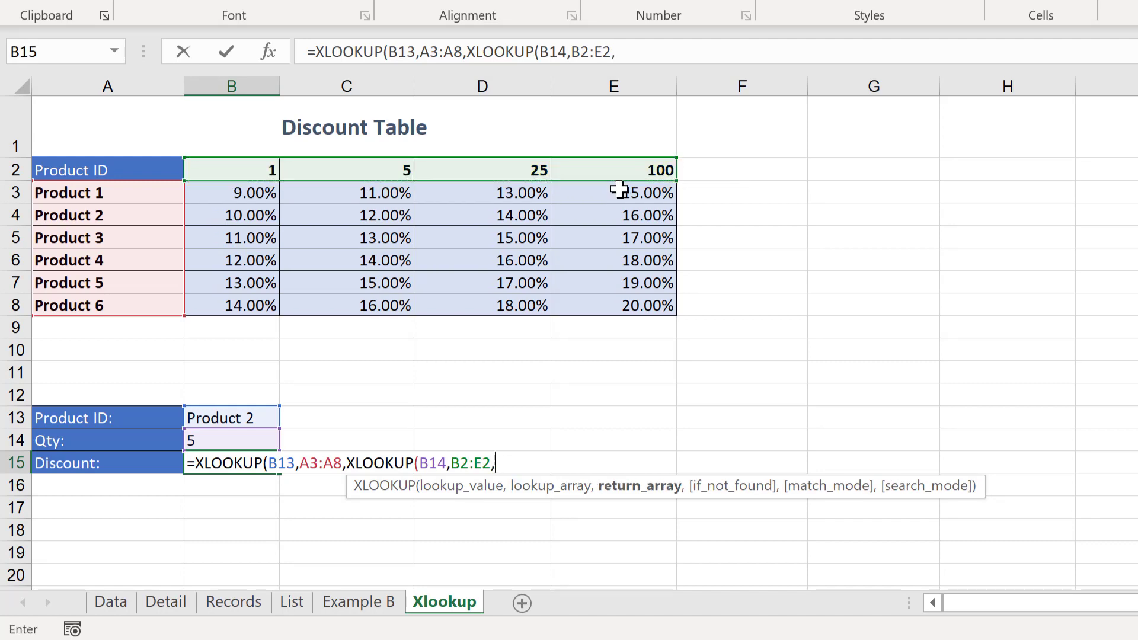
drag(268, 190, 614, 305)
click(668, 51)
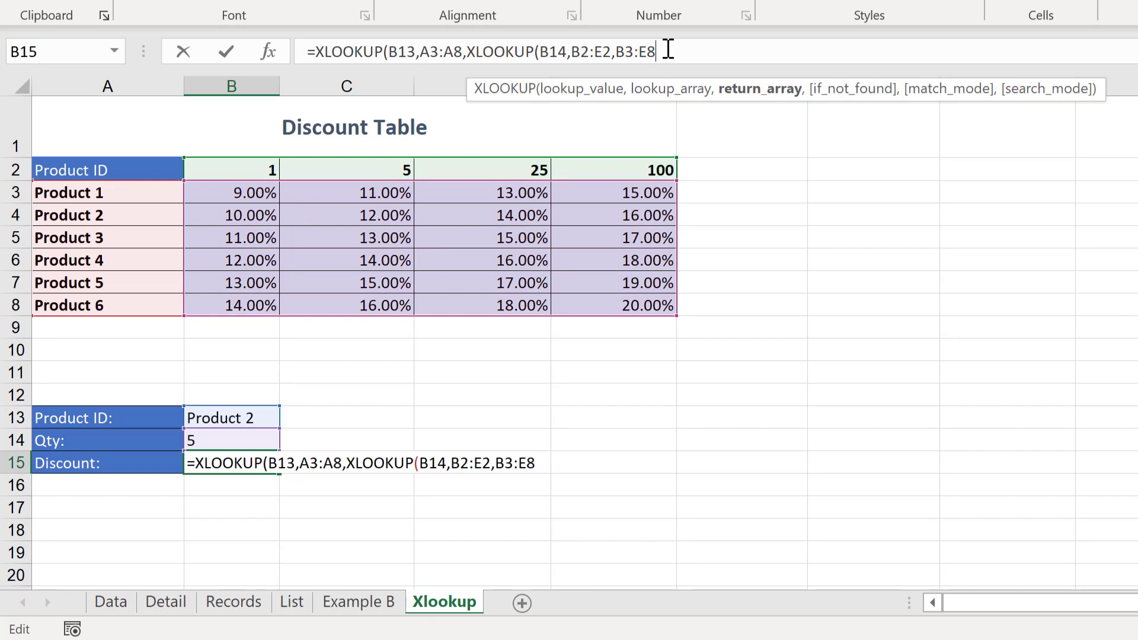
text())
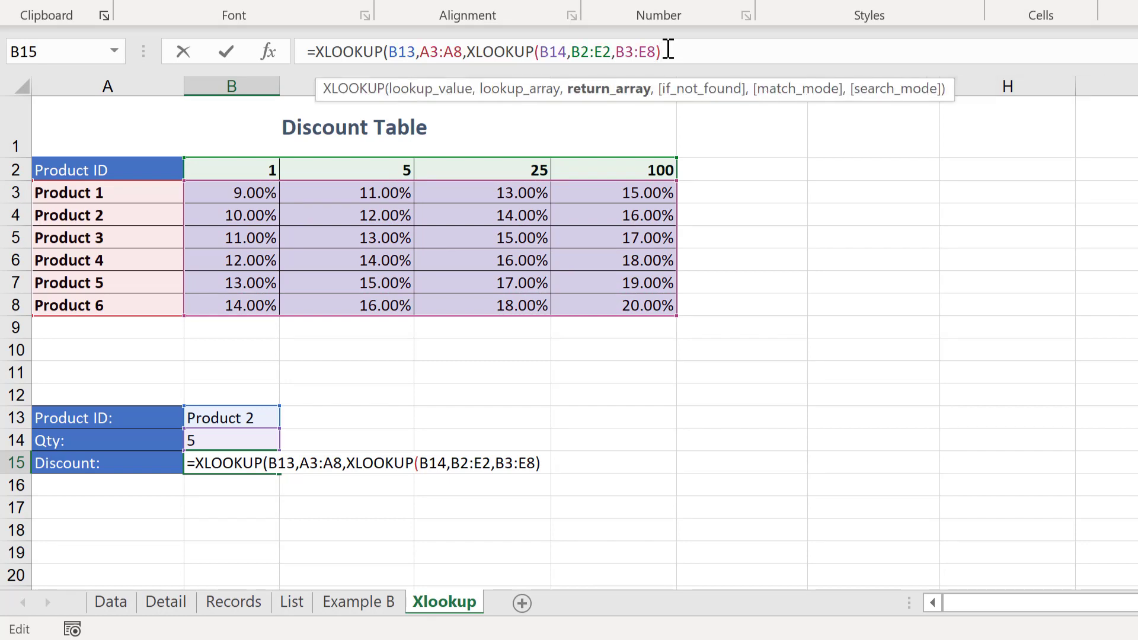
text())
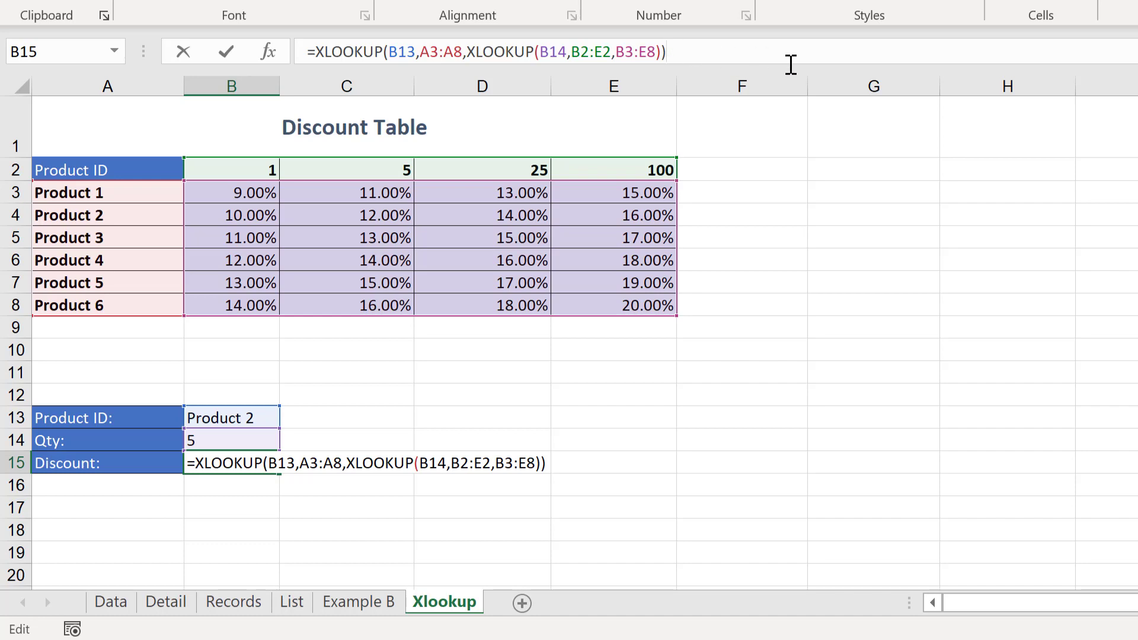
key(Return)
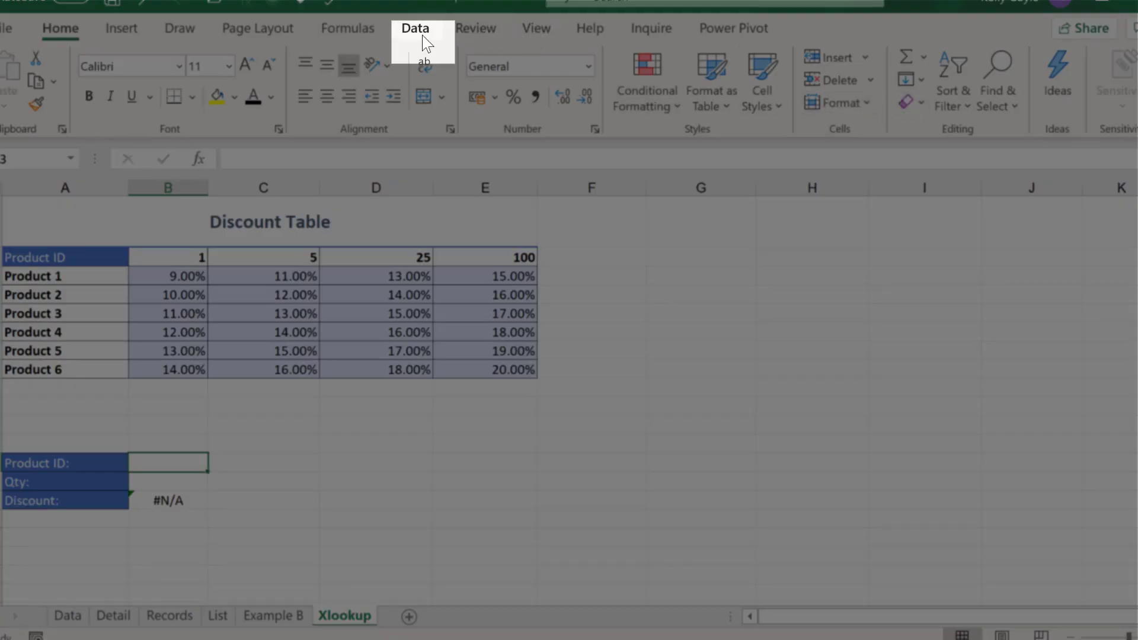
Open data validation for Product ID cell B13 and allow only values from a list.
click(423, 37)
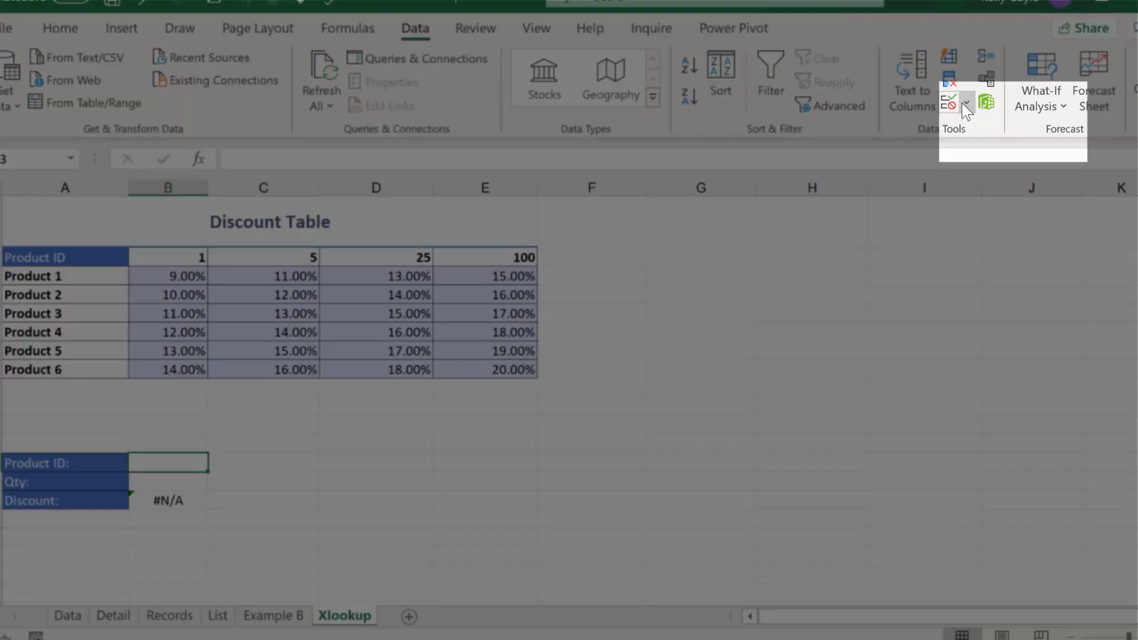
click(966, 103)
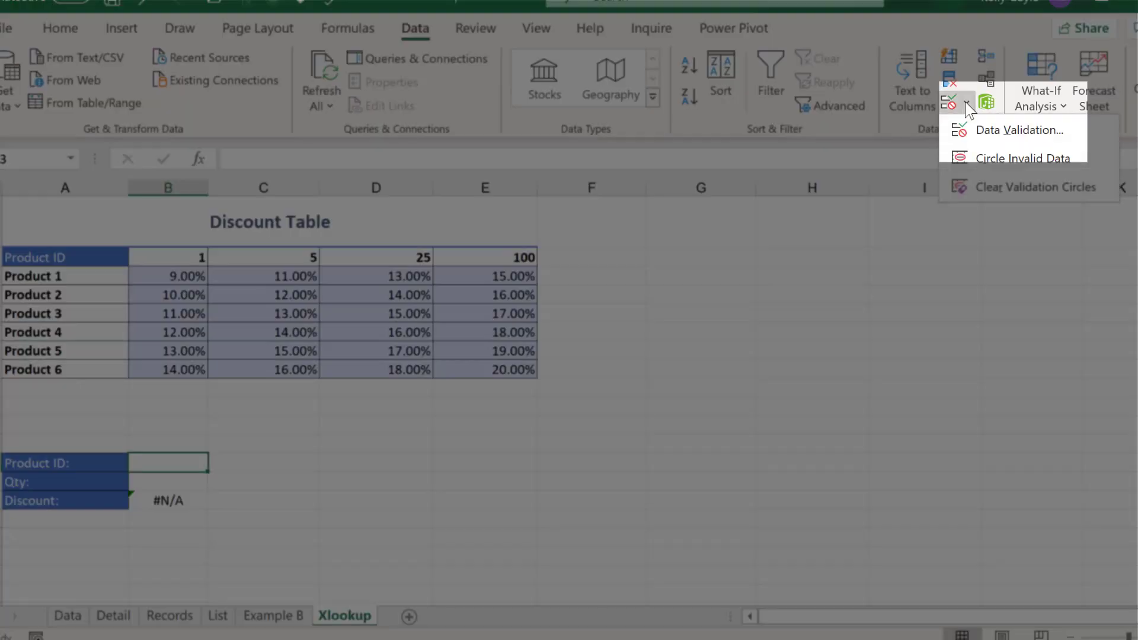
click(973, 120)
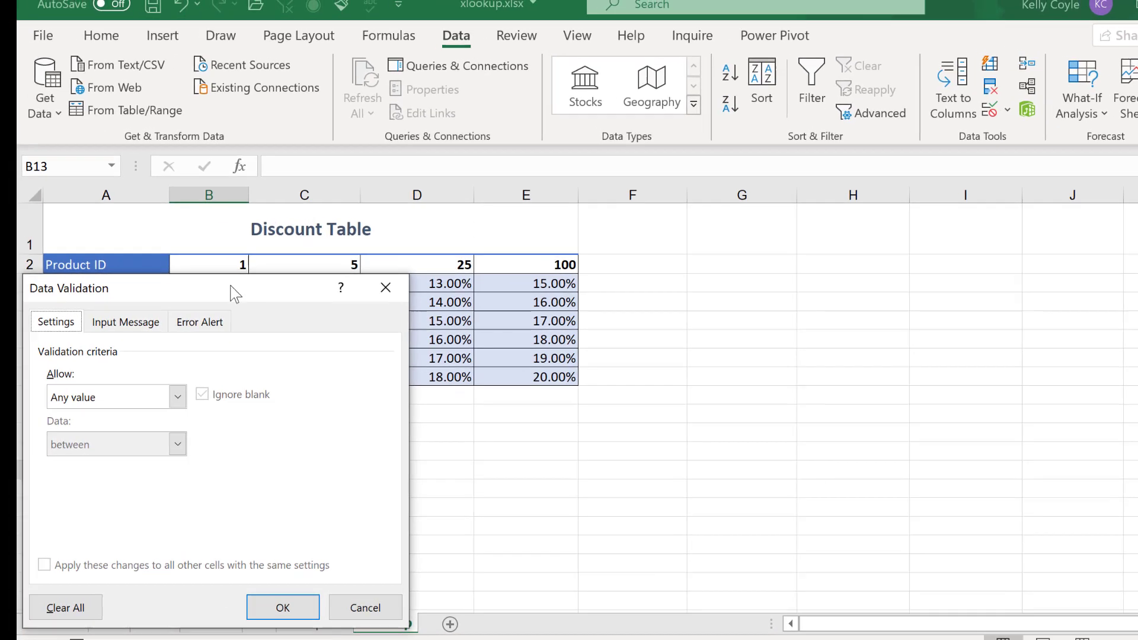
drag(262, 295, 864, 249)
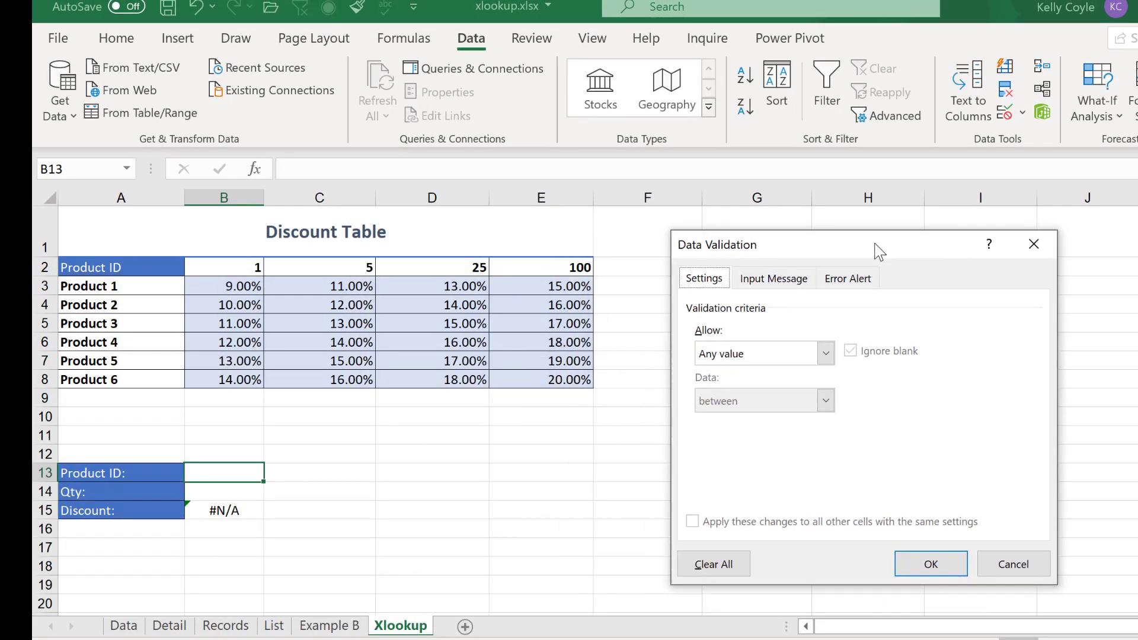
click(825, 355)
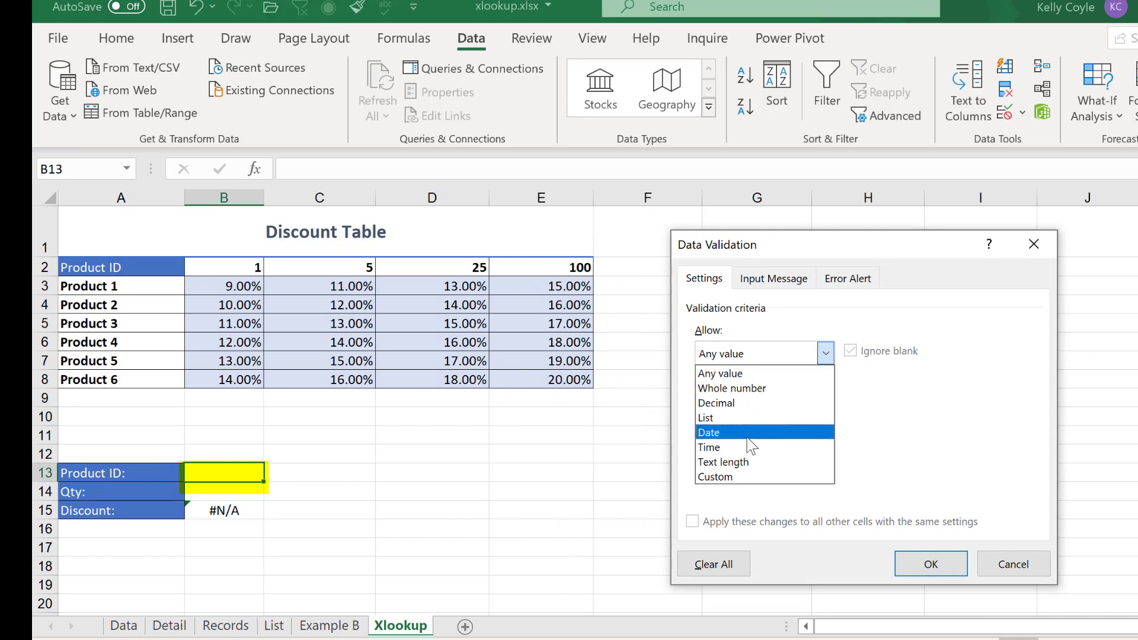
click(747, 419)
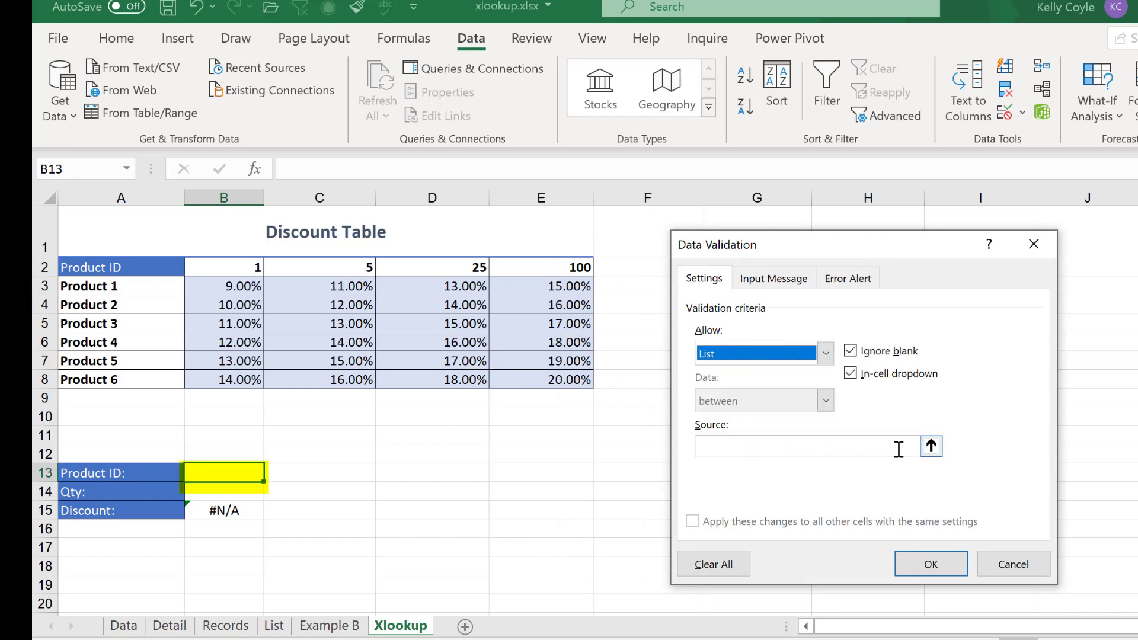
Set the source of B13's validation list to $A$3:$A$8, apply it and choose Product 1 in B13.
click(931, 446)
drag(142, 288, 141, 377)
click(1045, 270)
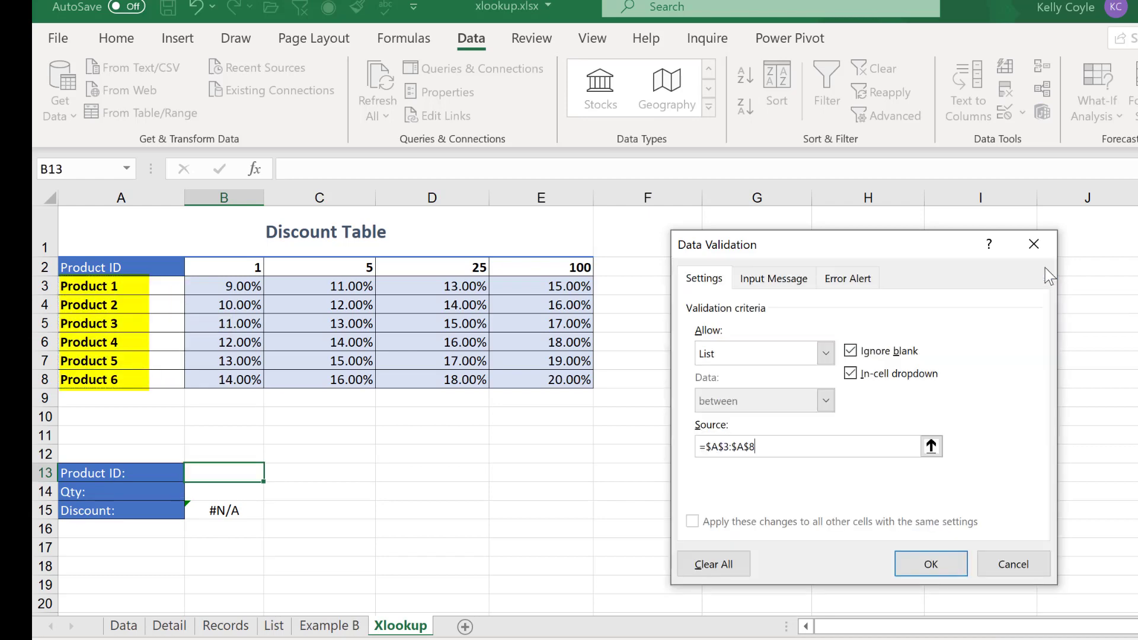
click(931, 564)
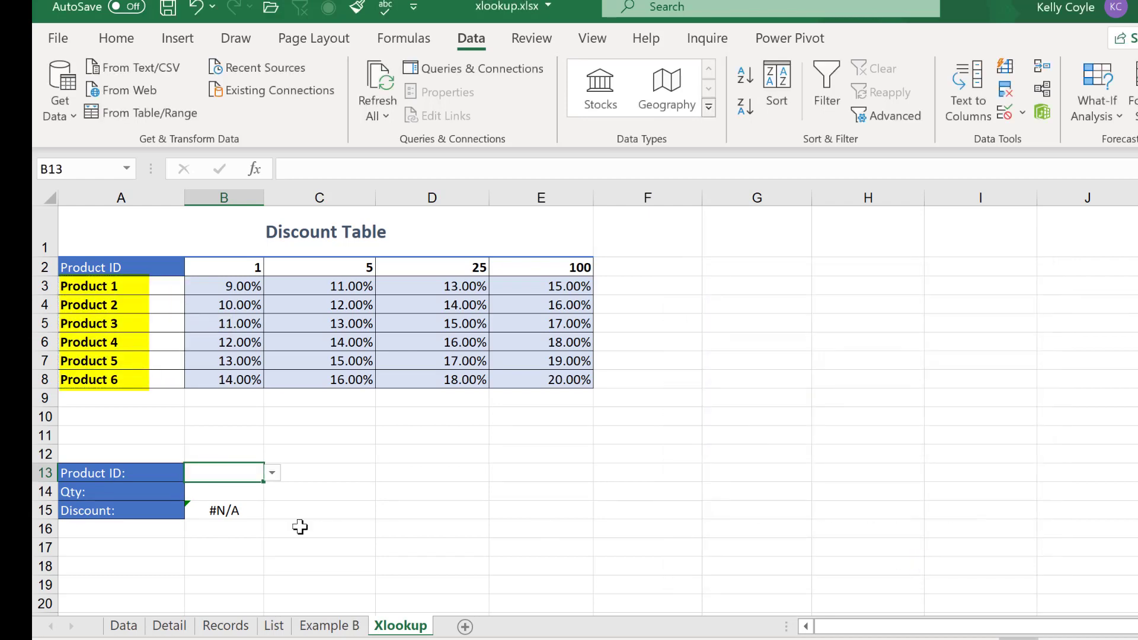
click(273, 473)
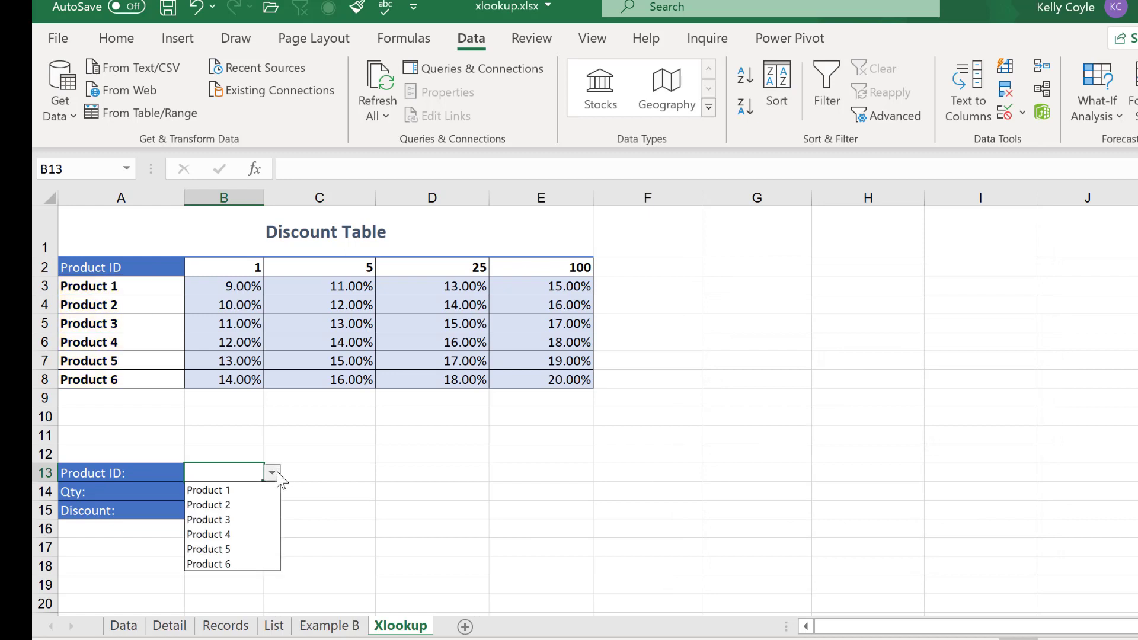
click(257, 487)
Add list validation to Qty cell B14 with source $B$2:$E$2 and choose 5 as the quantity.
click(232, 491)
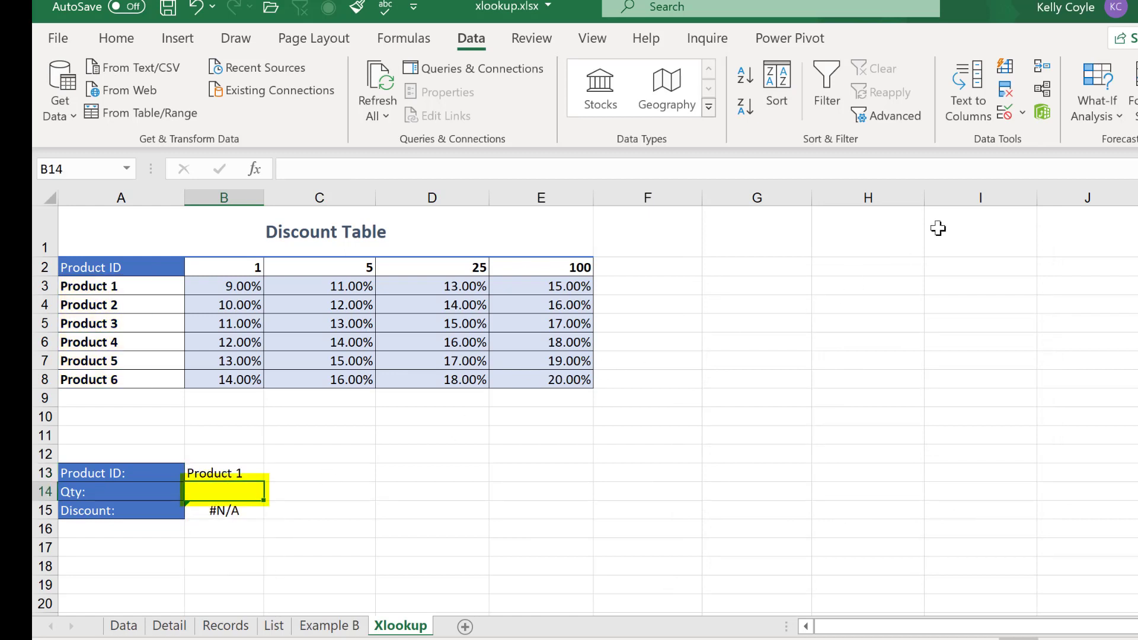
click(1023, 114)
click(1030, 140)
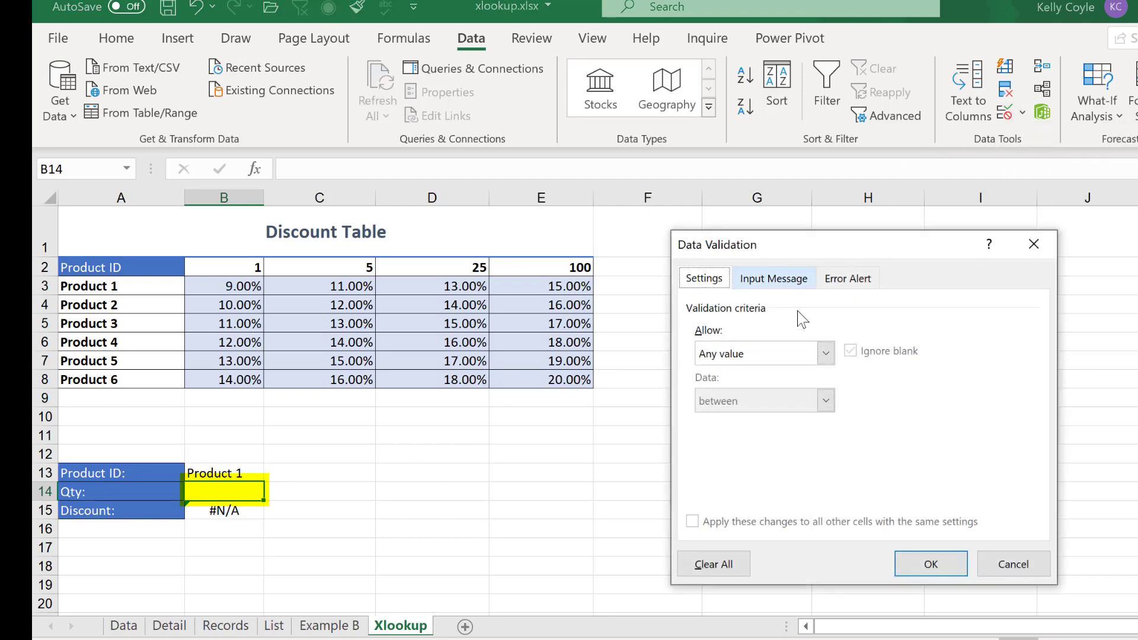
click(825, 354)
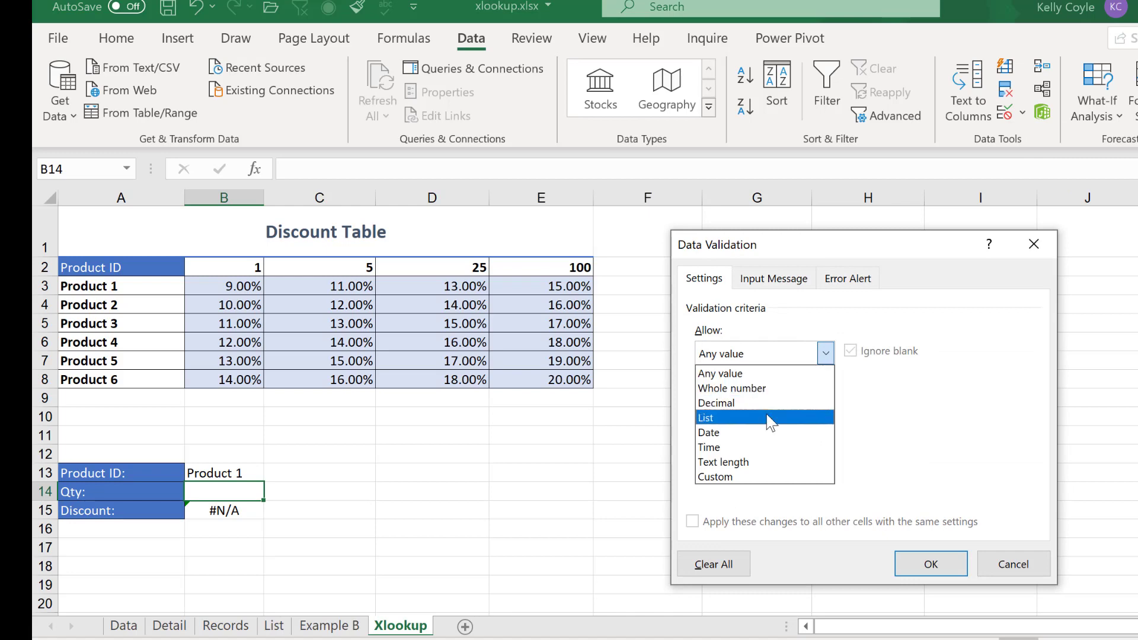
click(771, 422)
click(790, 447)
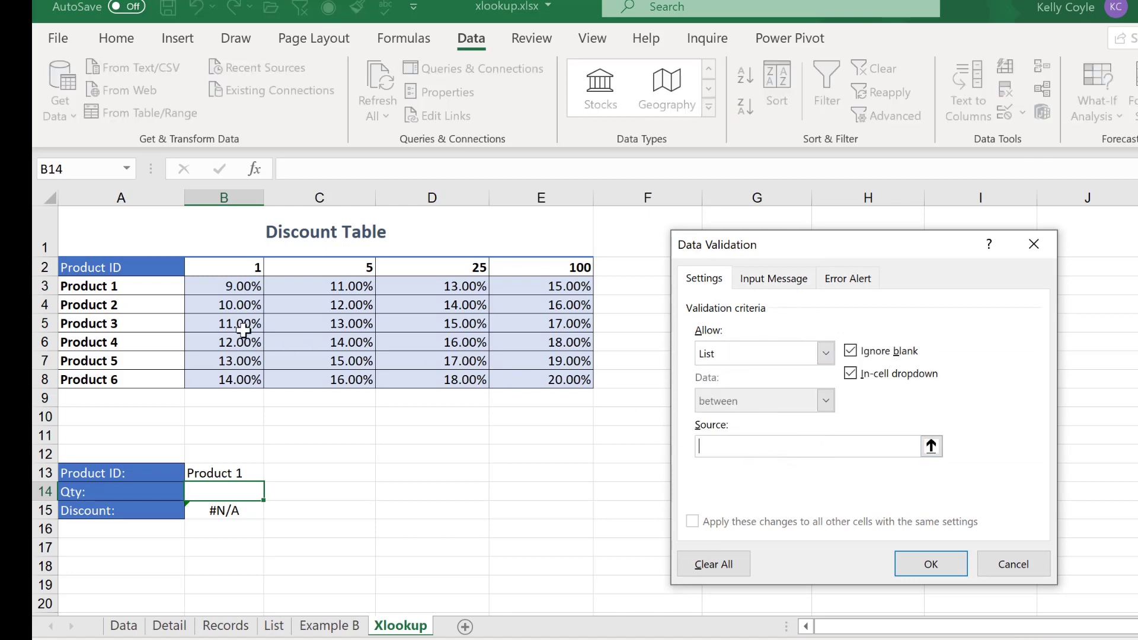
drag(221, 268, 542, 272)
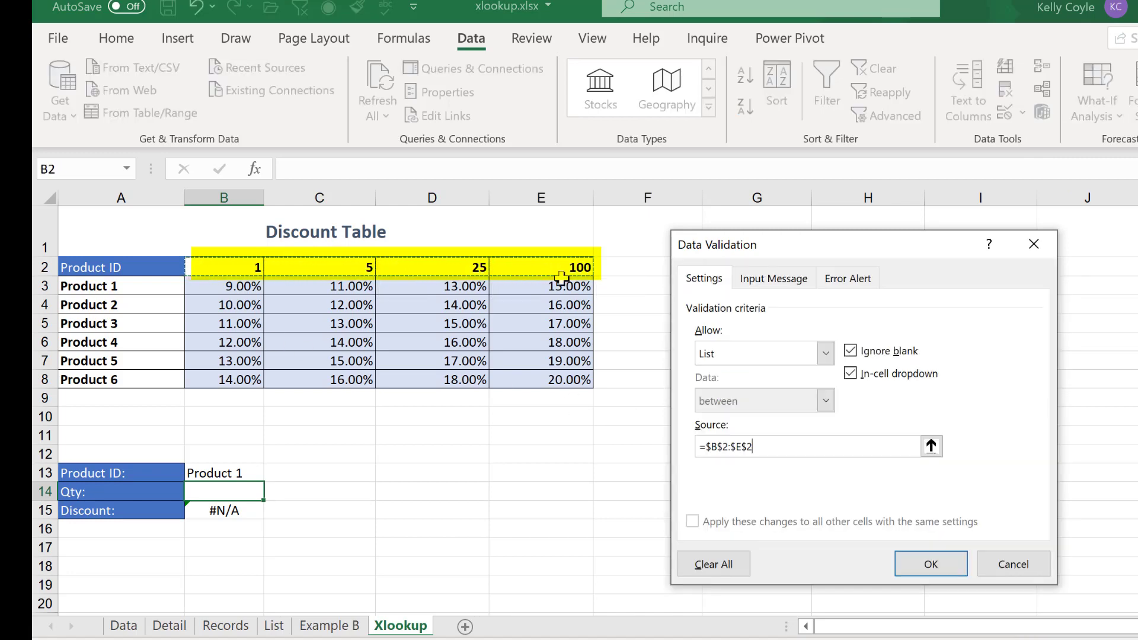
click(920, 569)
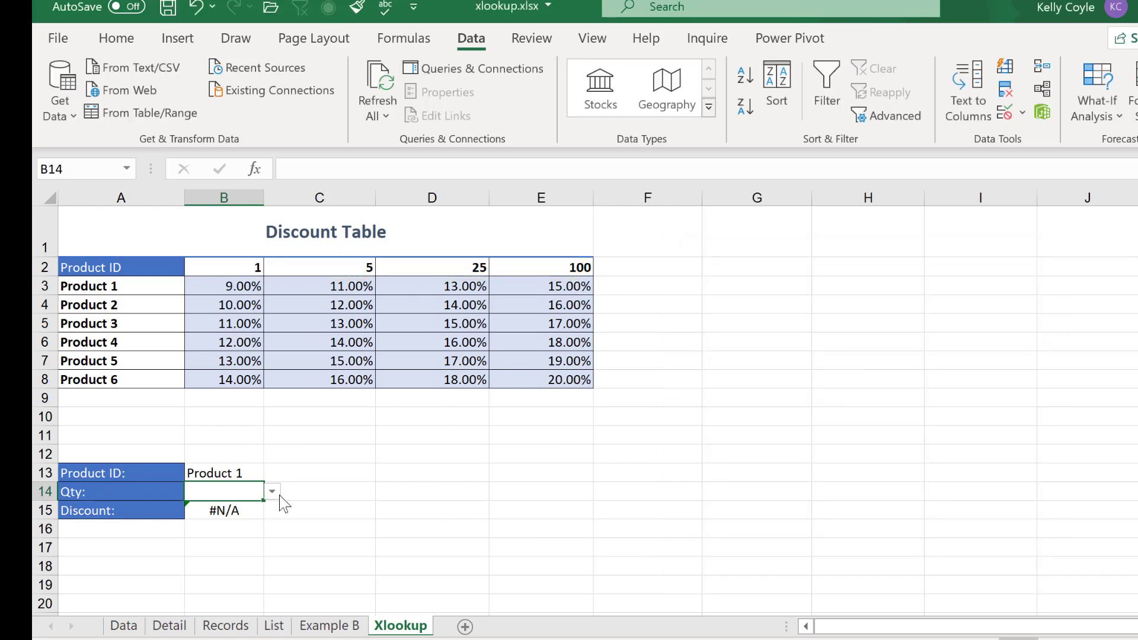
click(276, 494)
click(251, 518)
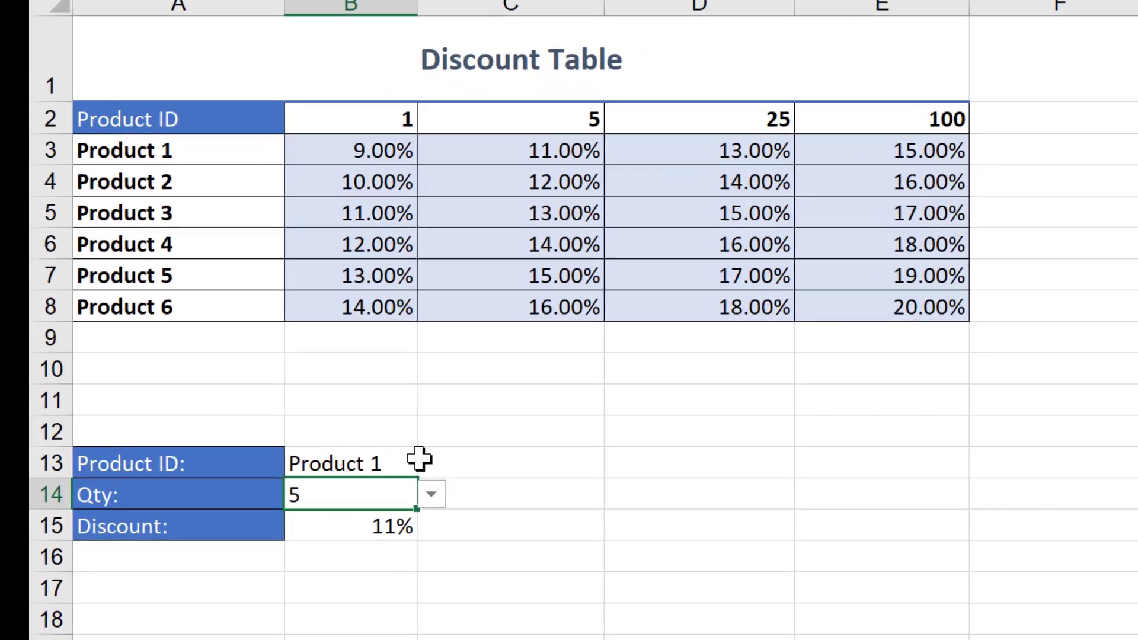
Choose Product 5 in B13 and check the discount result against table cell C7.
click(379, 461)
click(432, 463)
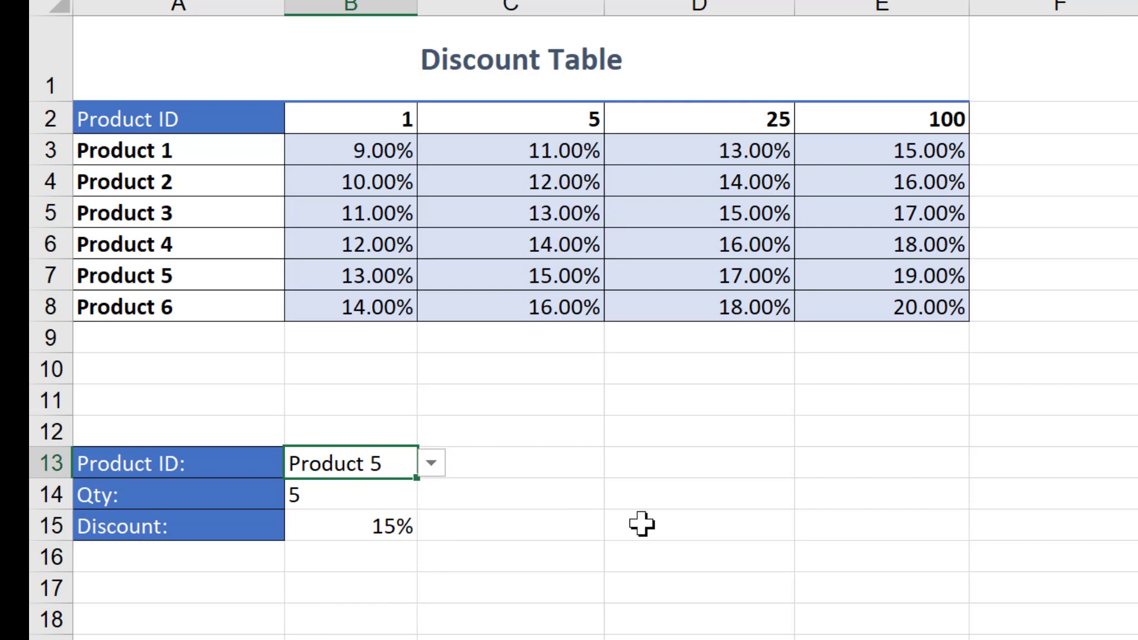
click(493, 280)
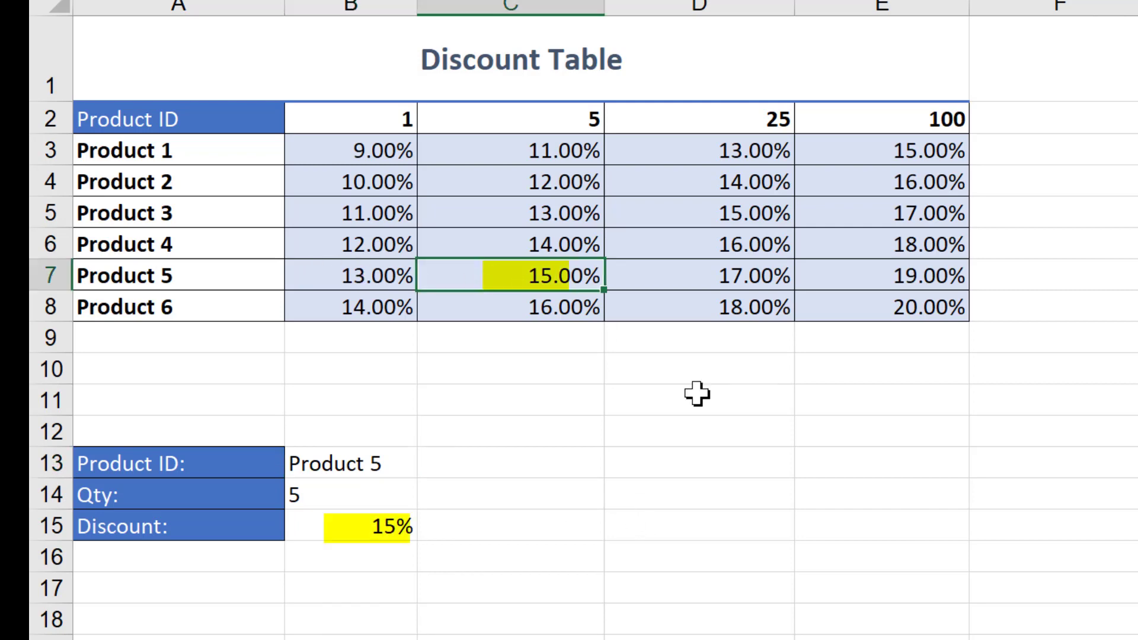
Set the quantity in B14 to 100 and check the discount result against table cell E7.
click(380, 499)
click(434, 493)
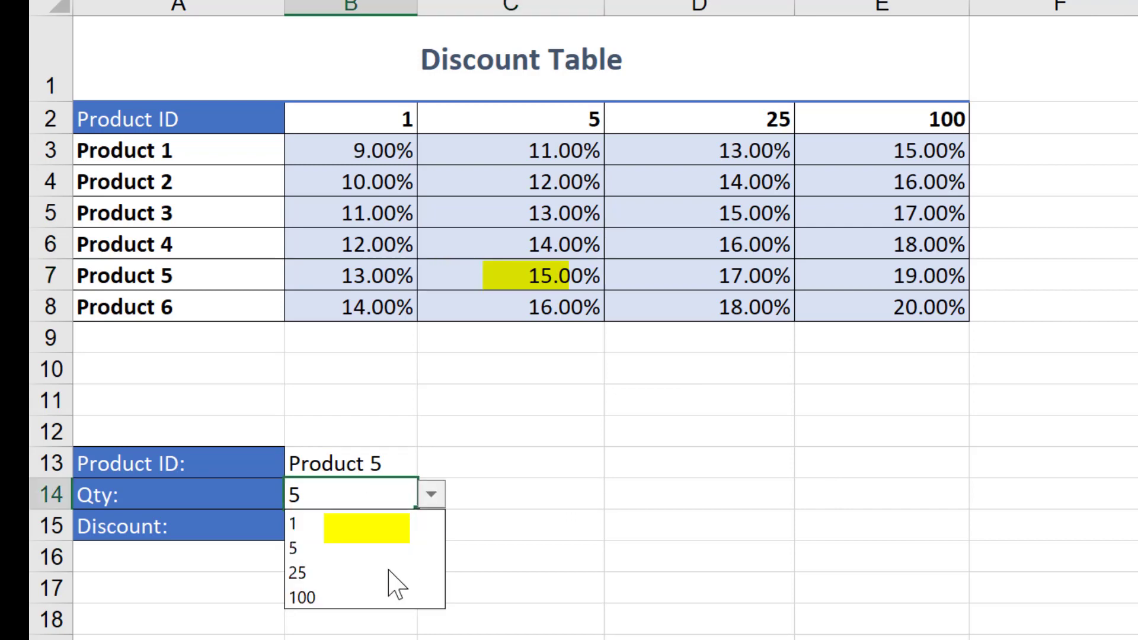
click(373, 600)
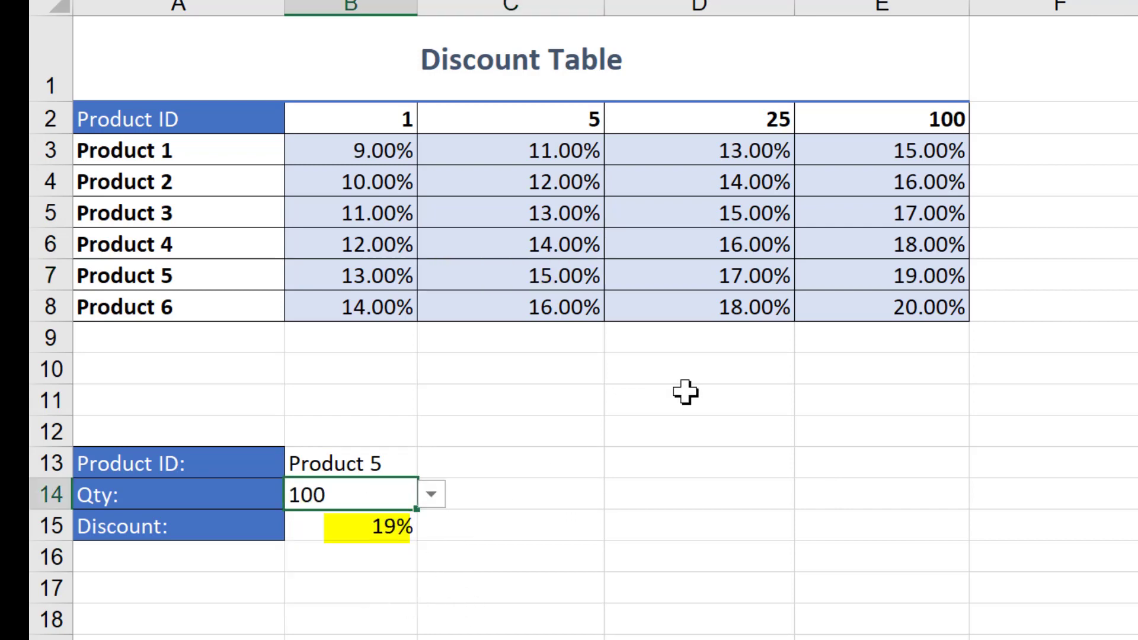
click(949, 270)
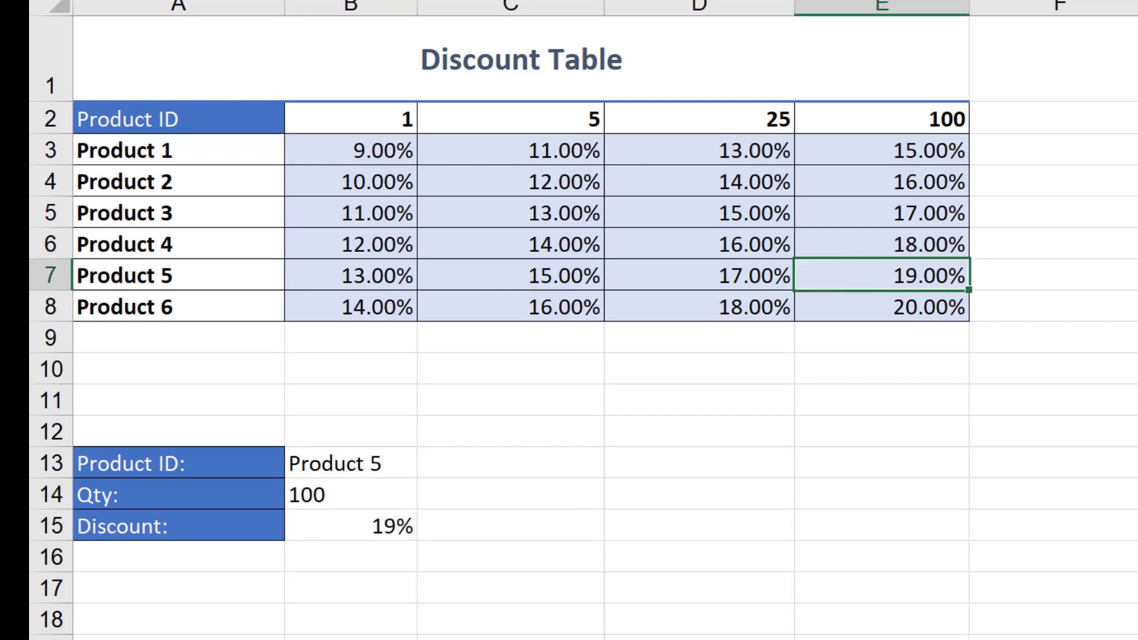
click(1025, 457)
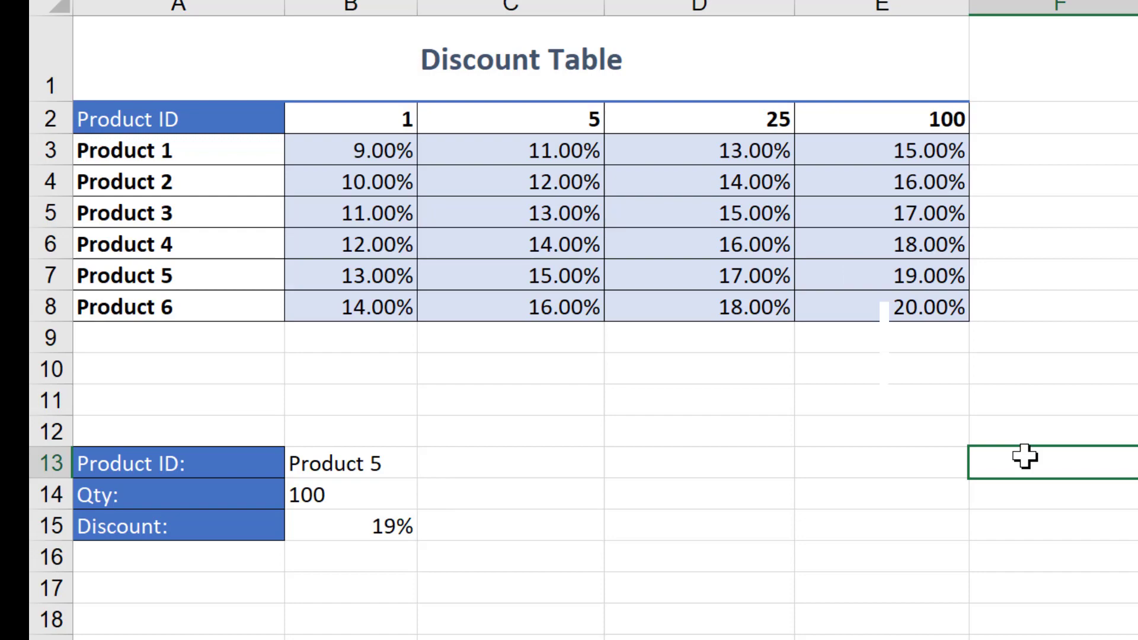